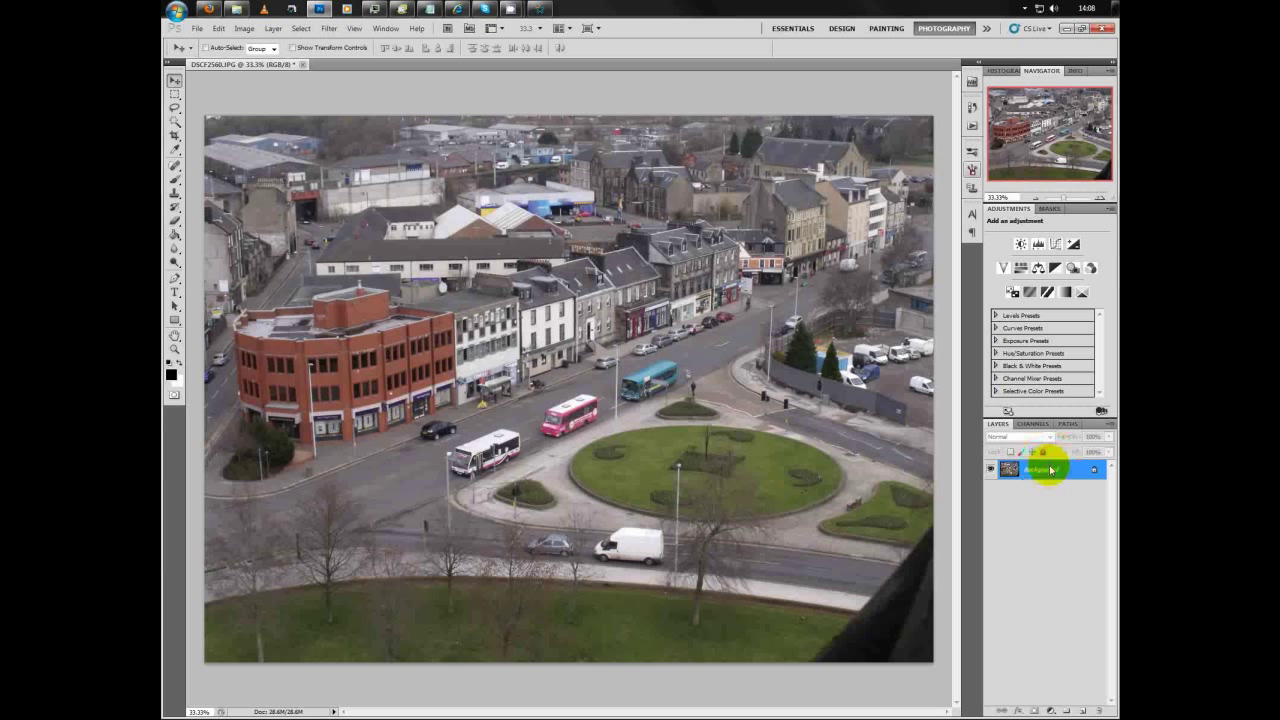
Step: Duplicate the Background layer as 'Background copy' and keep the copy selected
{"action": "right_click", "coordinate": [1046, 470]}
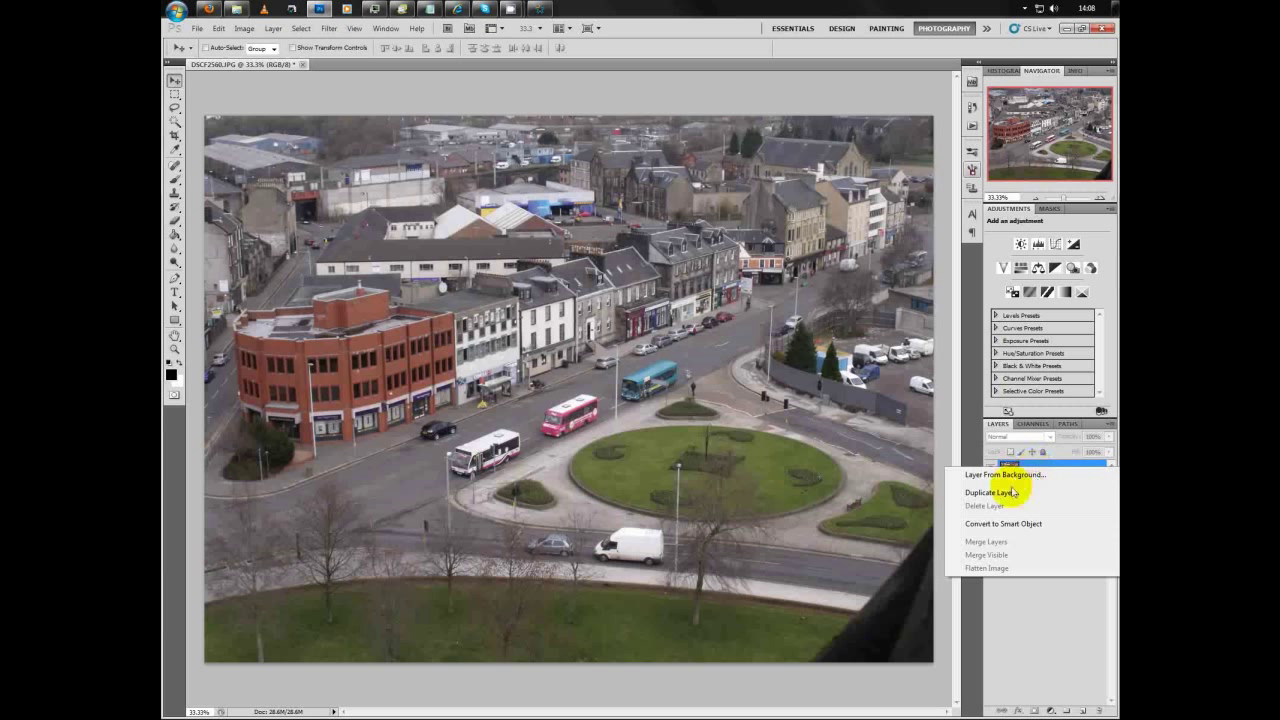
{"action": "left_click", "coordinate": [1010, 491]}
{"action": "left_click", "coordinate": [745, 219]}
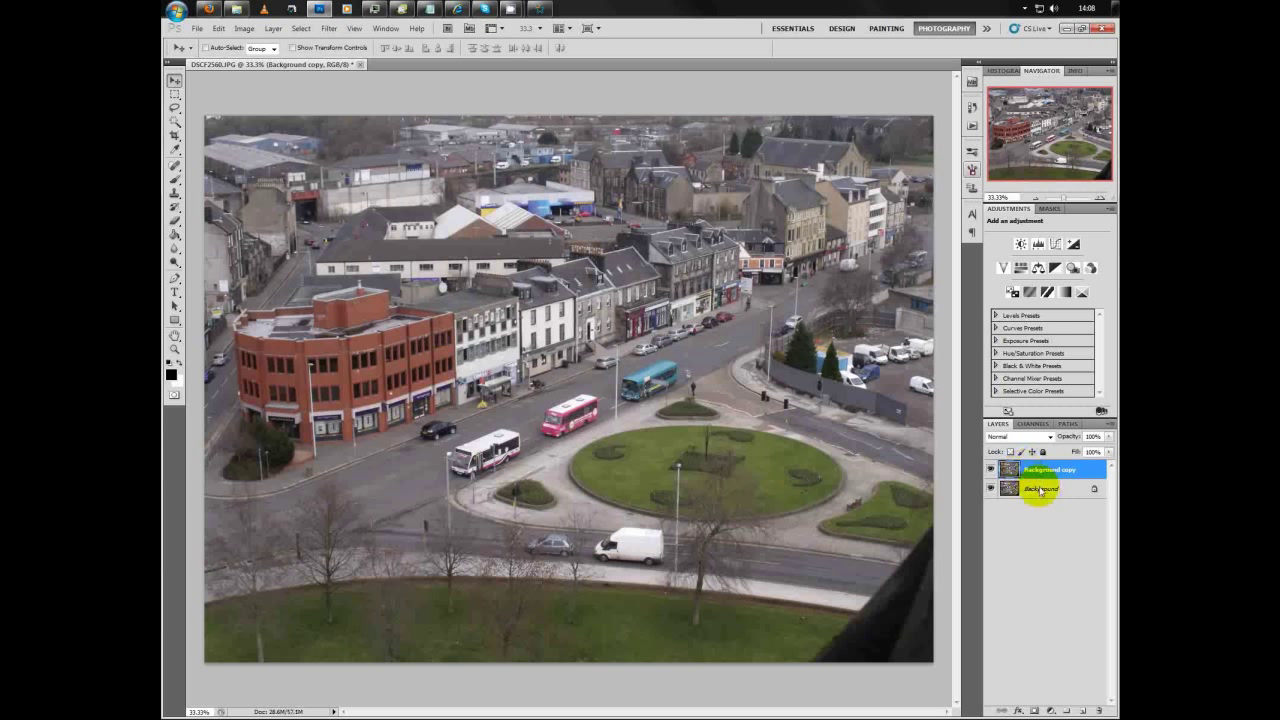
{"action": "left_click", "coordinate": [1040, 489]}
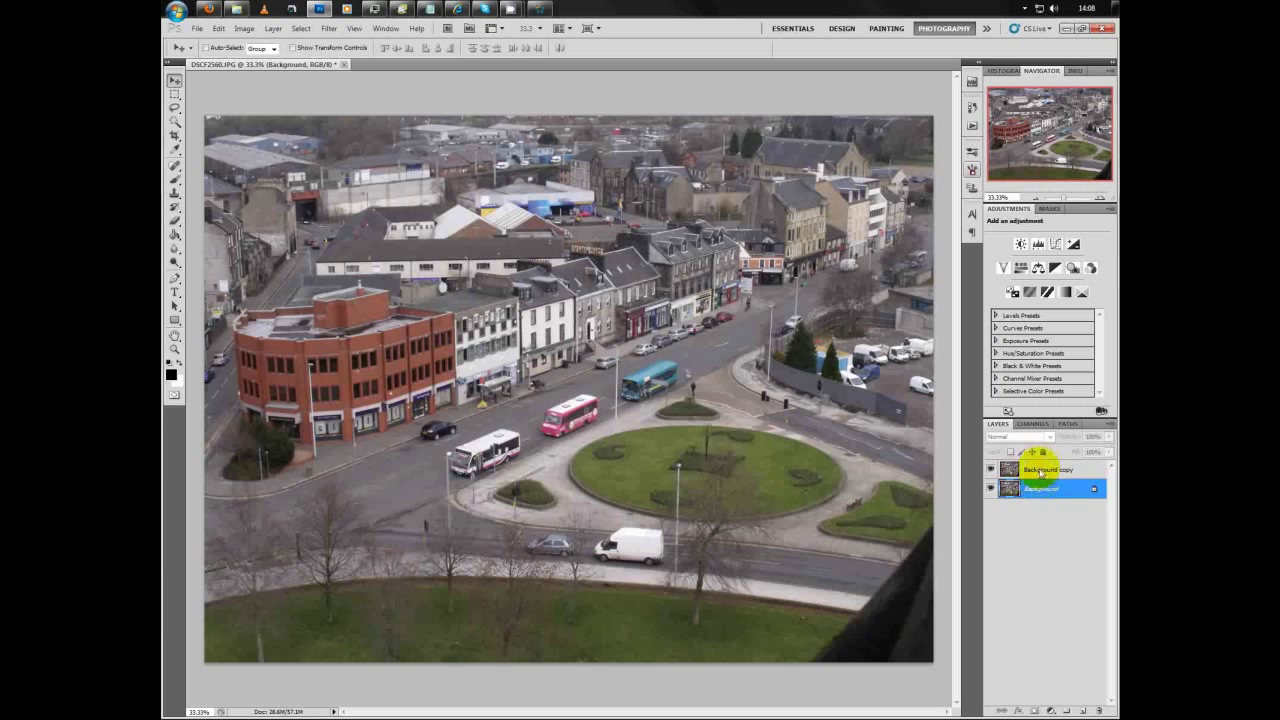
{"action": "left_click", "coordinate": [1040, 470]}
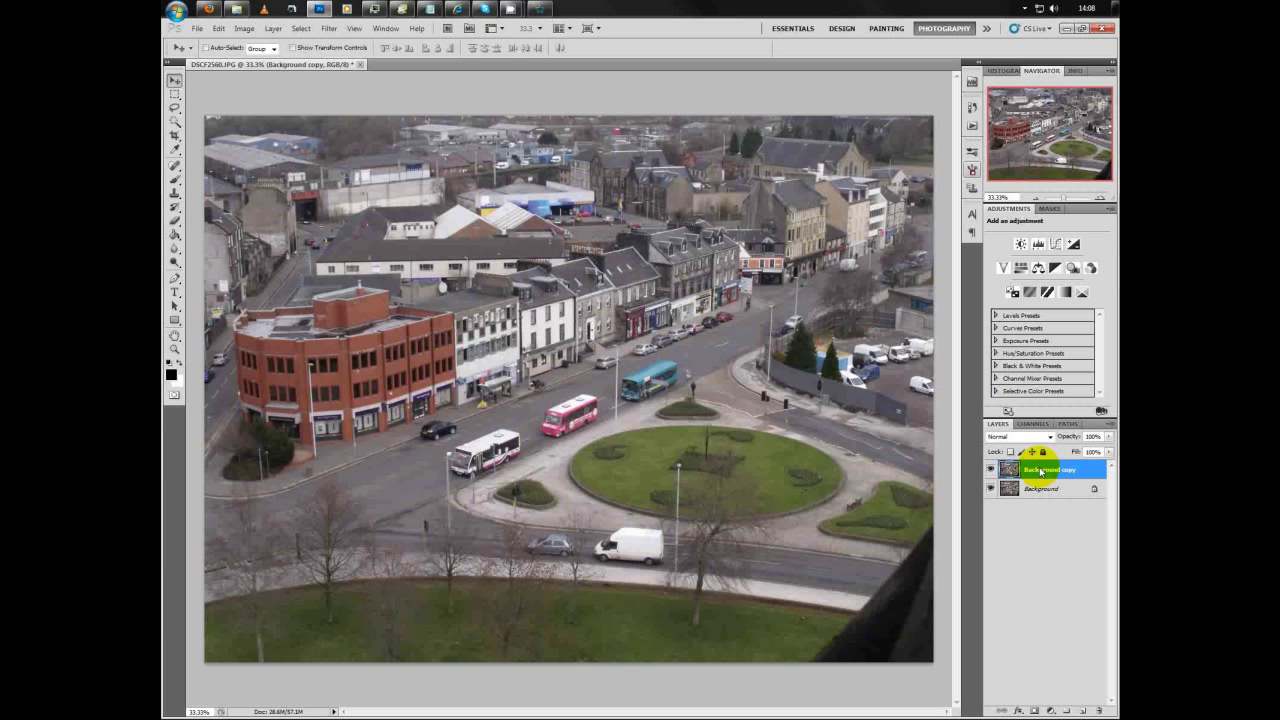
Step: Add a white layer mask to Background copy and target the layer's image pixels
{"action": "left_click", "coordinate": [1036, 710]}
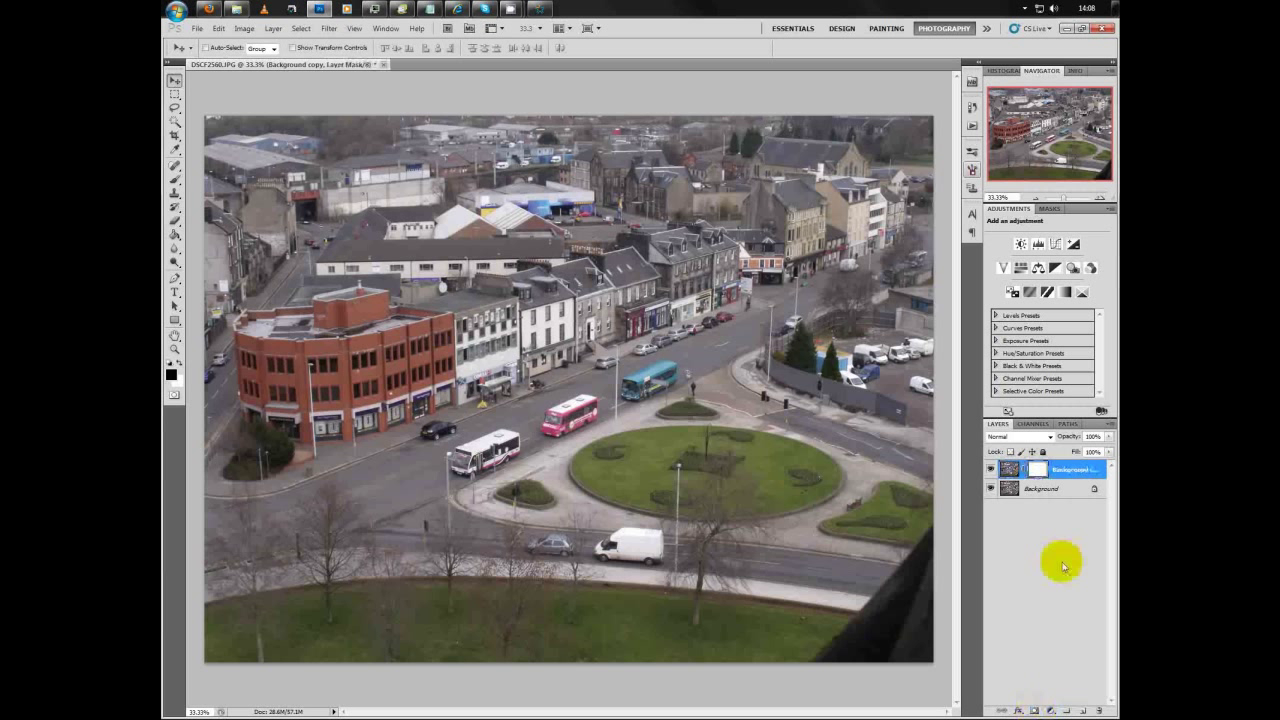
{"action": "left_click", "coordinate": [1008, 468]}
{"action": "left_click", "coordinate": [1039, 470]}
{"action": "left_click", "coordinate": [1012, 470]}
{"action": "left_click", "coordinate": [1039, 470]}
{"action": "left_click", "coordinate": [1010, 470]}
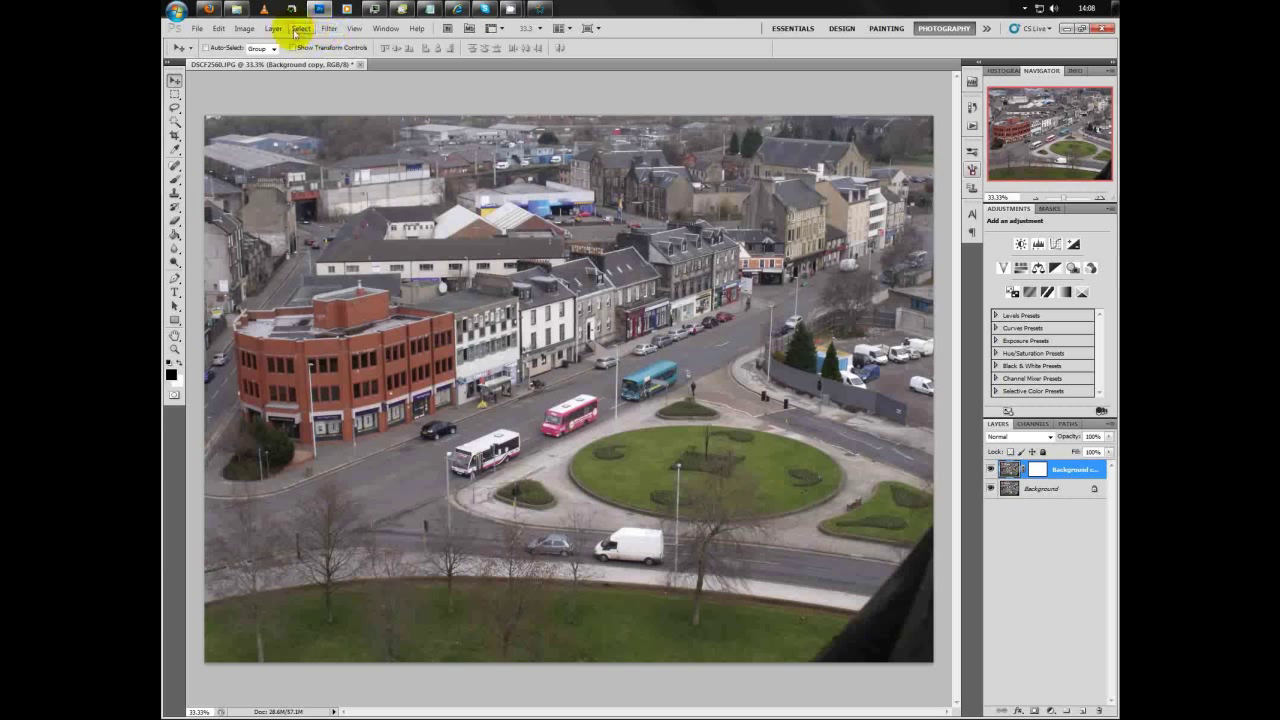
Step: Apply a Gaussian Blur with an 8-pixel radius to Background copy, checking the preview
{"action": "left_click", "coordinate": [330, 32]}
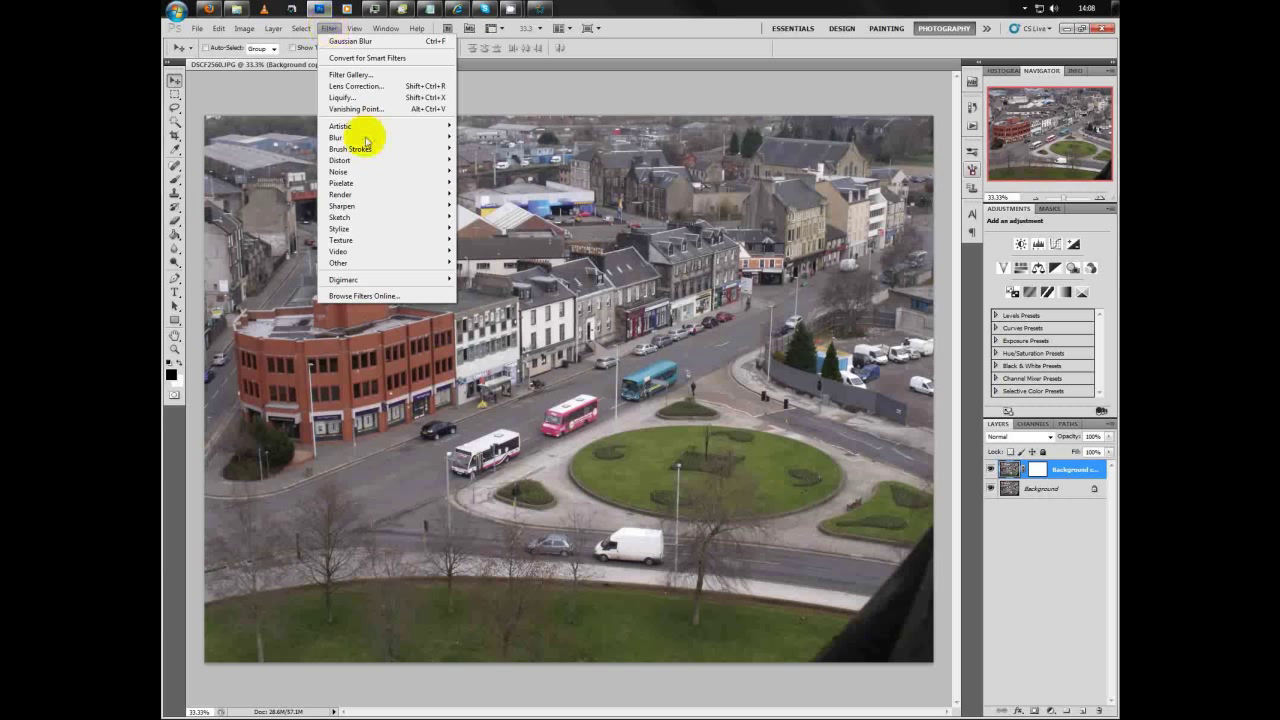
{"action": "mouse_move", "coordinate": [366, 137]}
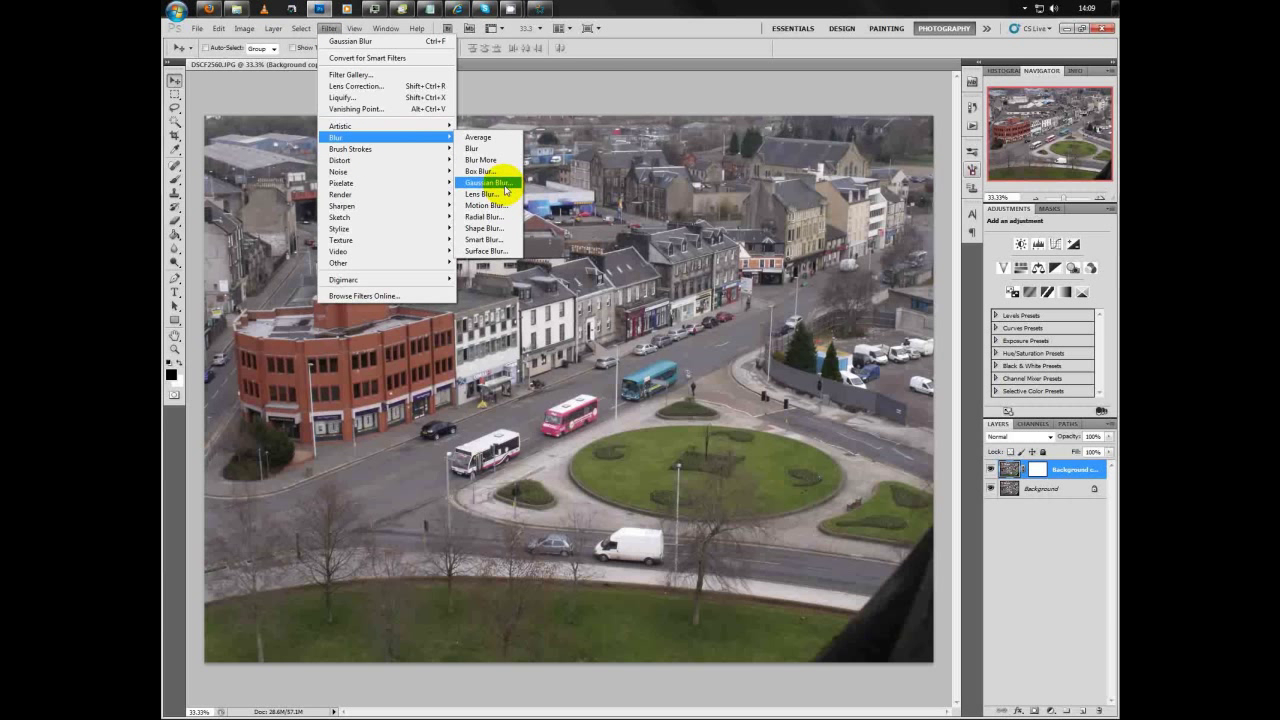
{"action": "left_click", "coordinate": [490, 182]}
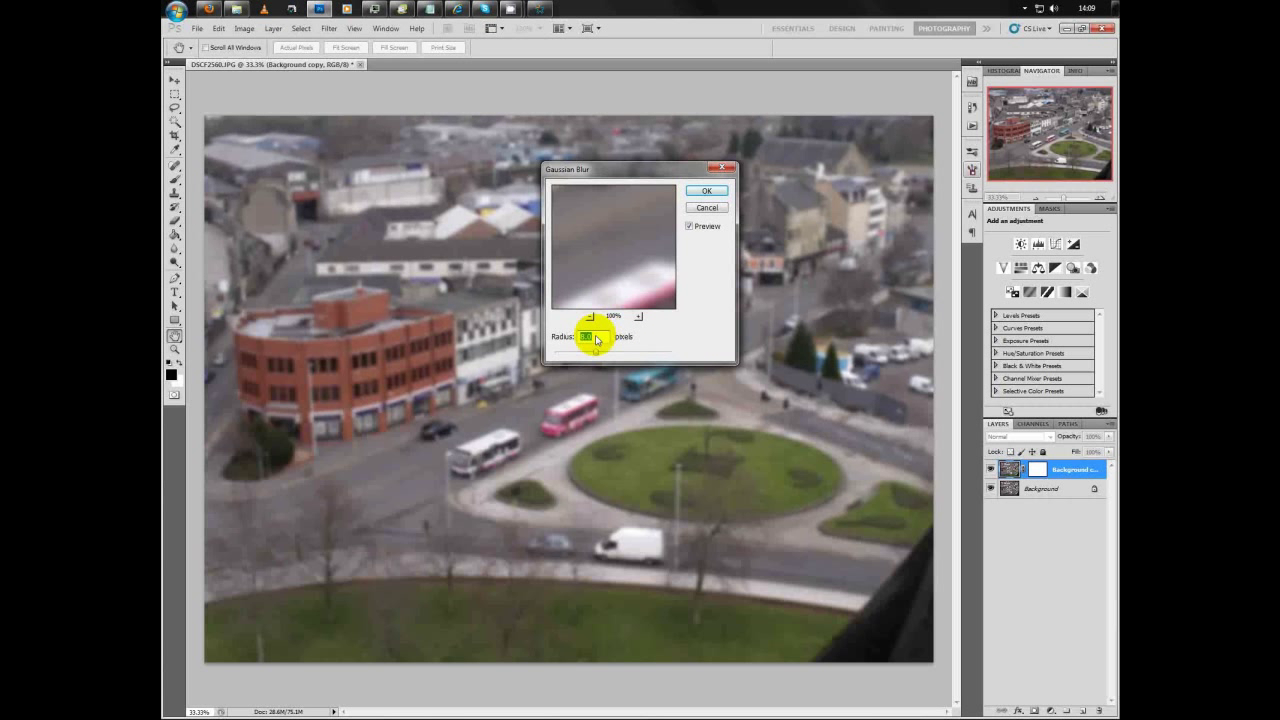
{"action": "left_click", "coordinate": [593, 342]}
{"action": "double_click", "coordinate": [592, 338]}
{"action": "type", "text": "8"}
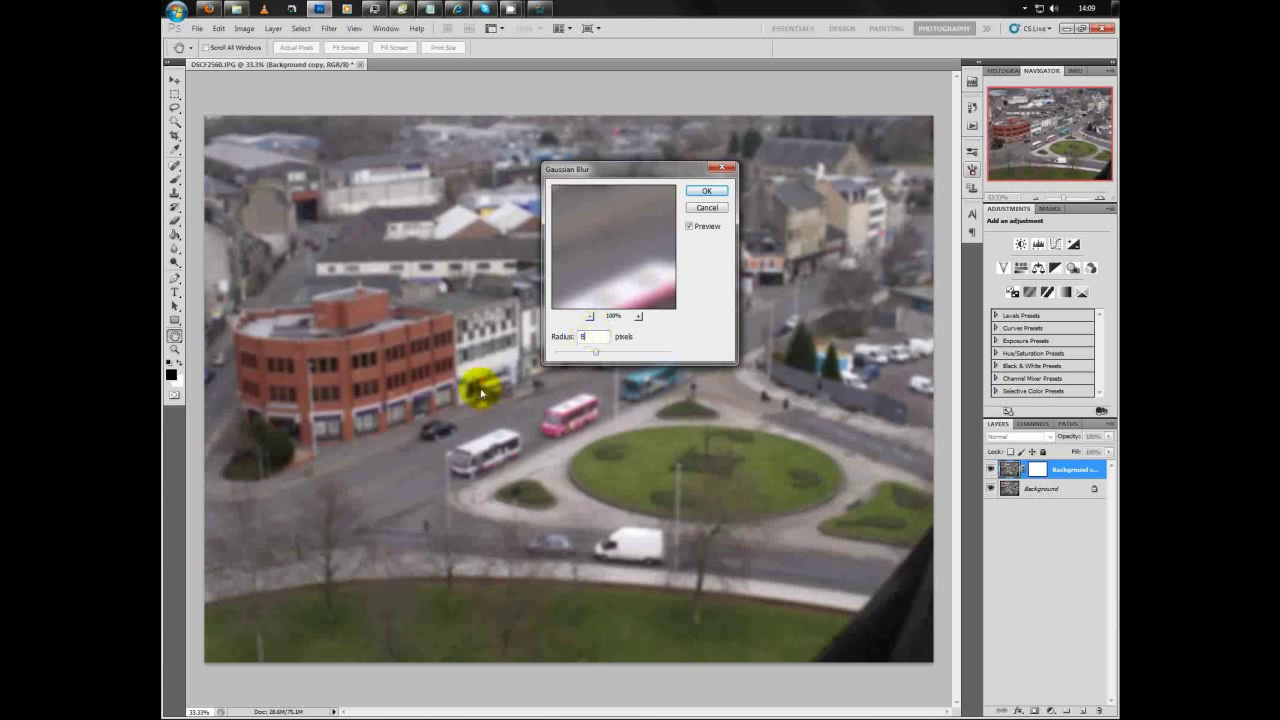
{"action": "left_click", "coordinate": [689, 227]}
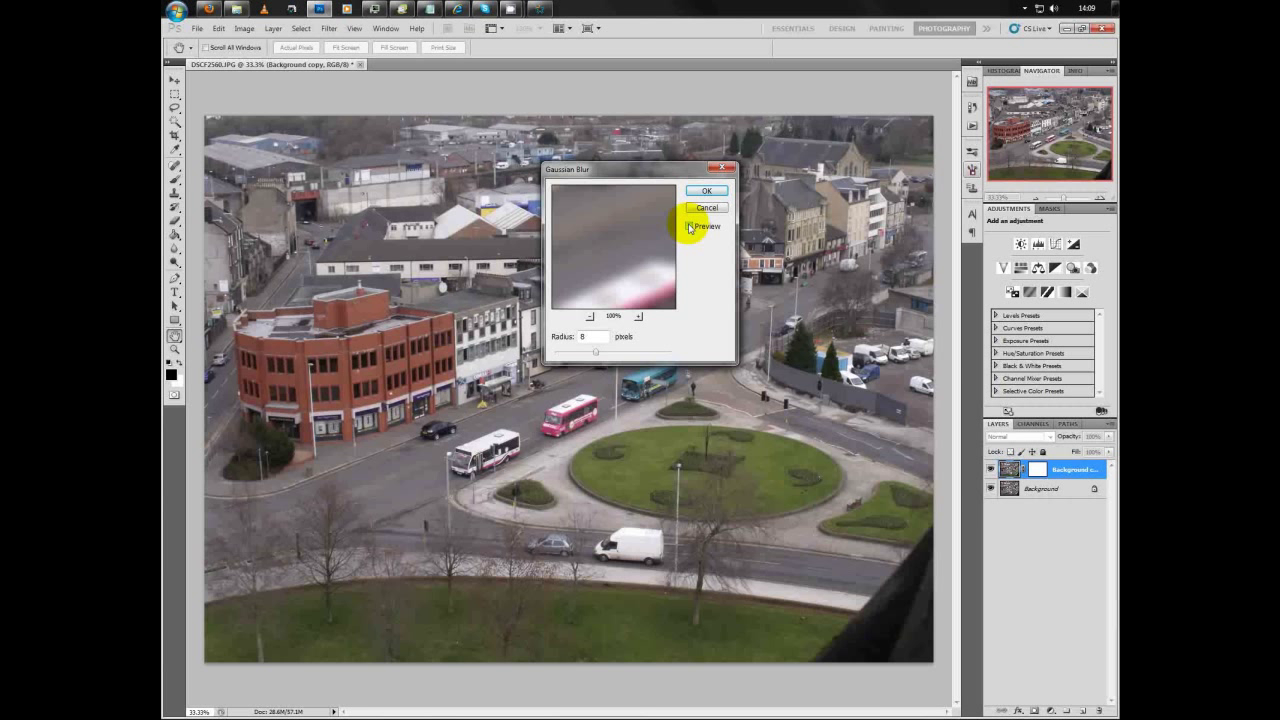
{"action": "left_click", "coordinate": [689, 227]}
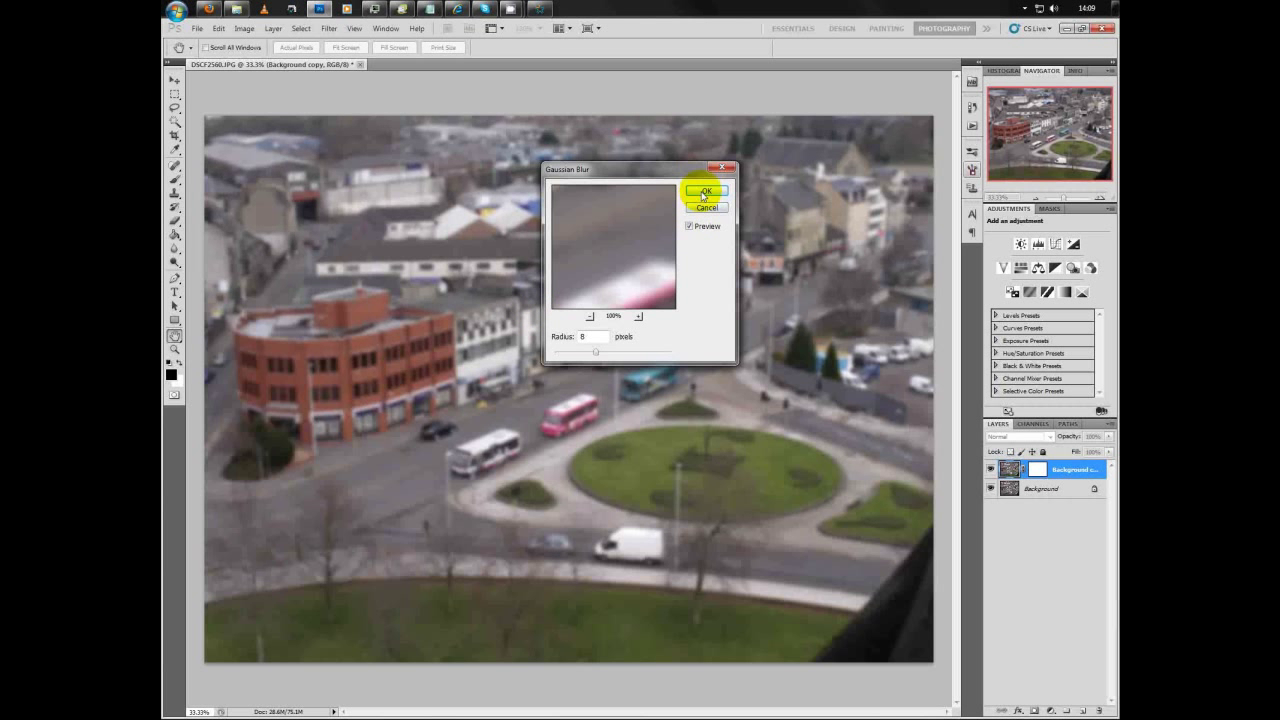
{"action": "left_click", "coordinate": [703, 193]}
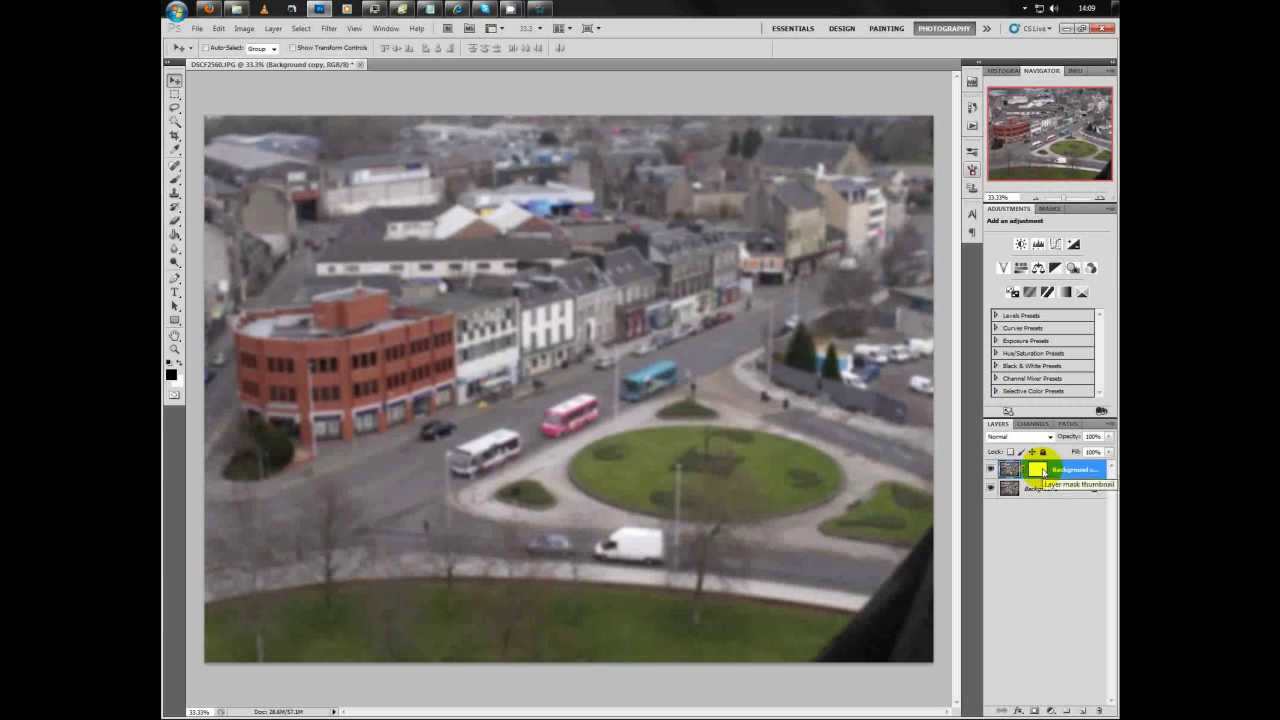
Step: Target the layer mask with black as foreground, and switch to the Gradient Tool
{"action": "left_click", "coordinate": [1041, 474]}
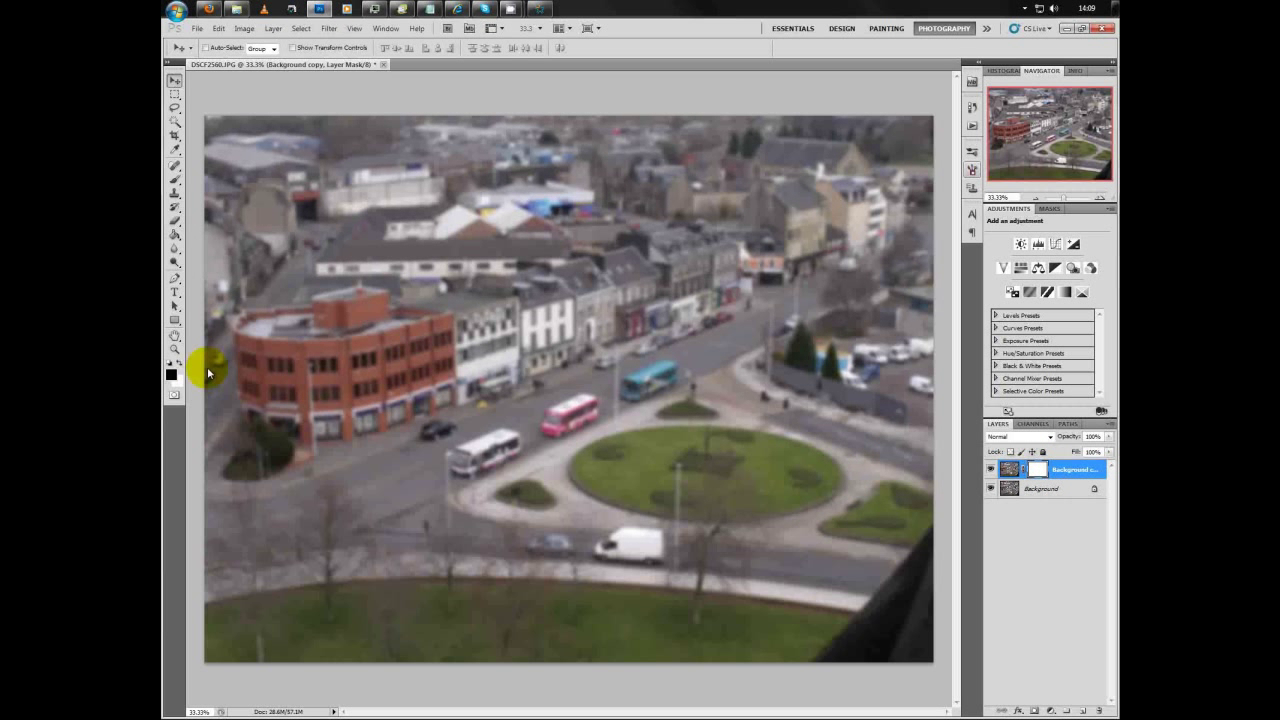
{"action": "left_click", "coordinate": [168, 367]}
{"action": "left_click", "coordinate": [180, 365]}
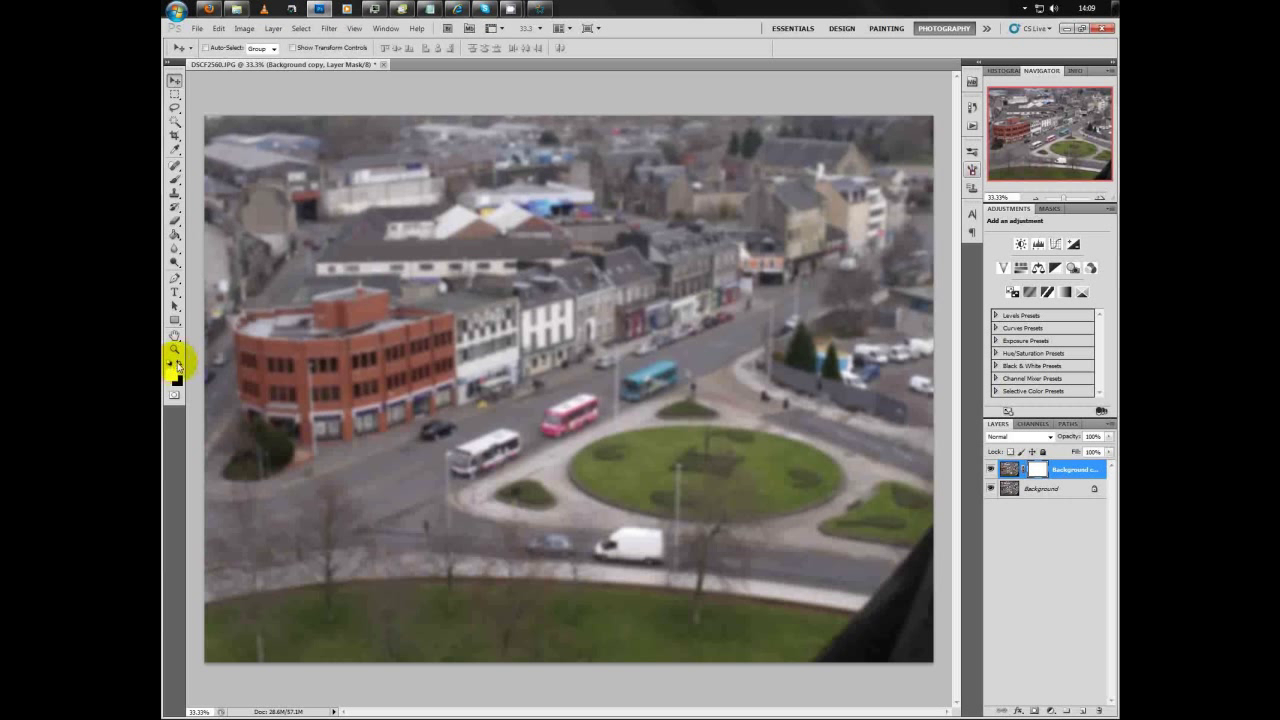
{"action": "left_click", "coordinate": [179, 366]}
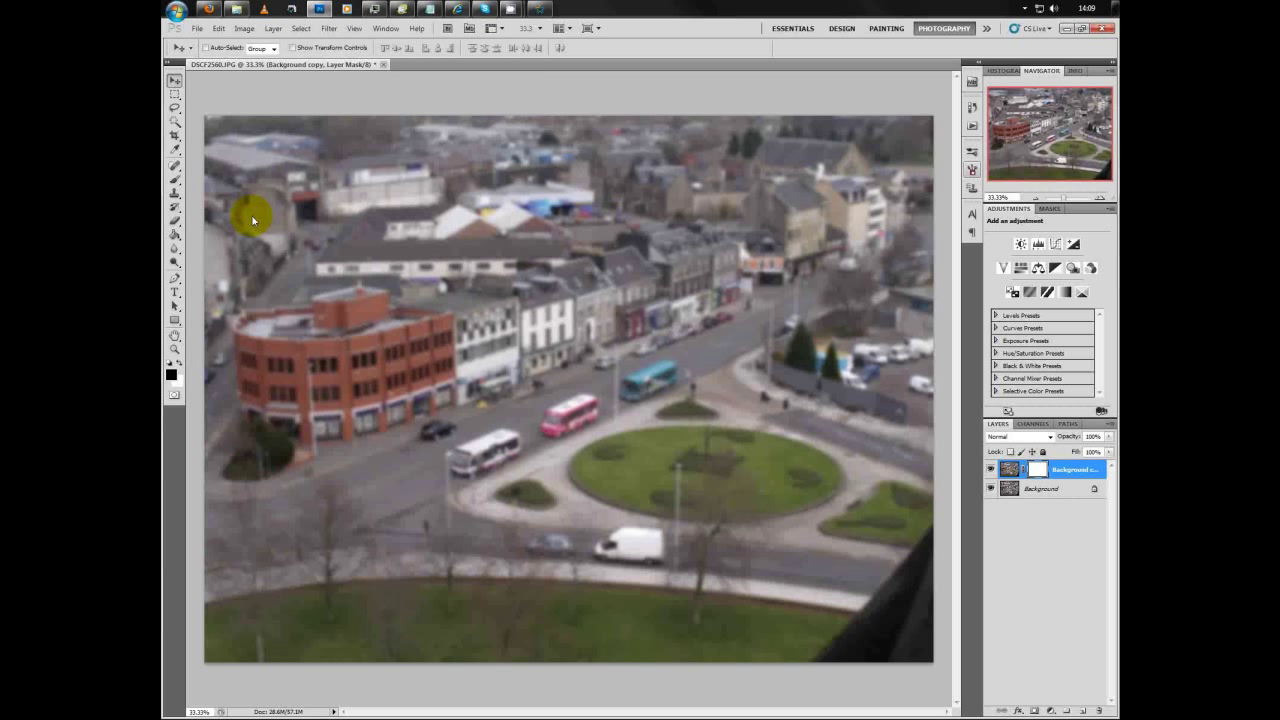
{"action": "left_click", "coordinate": [176, 237]}
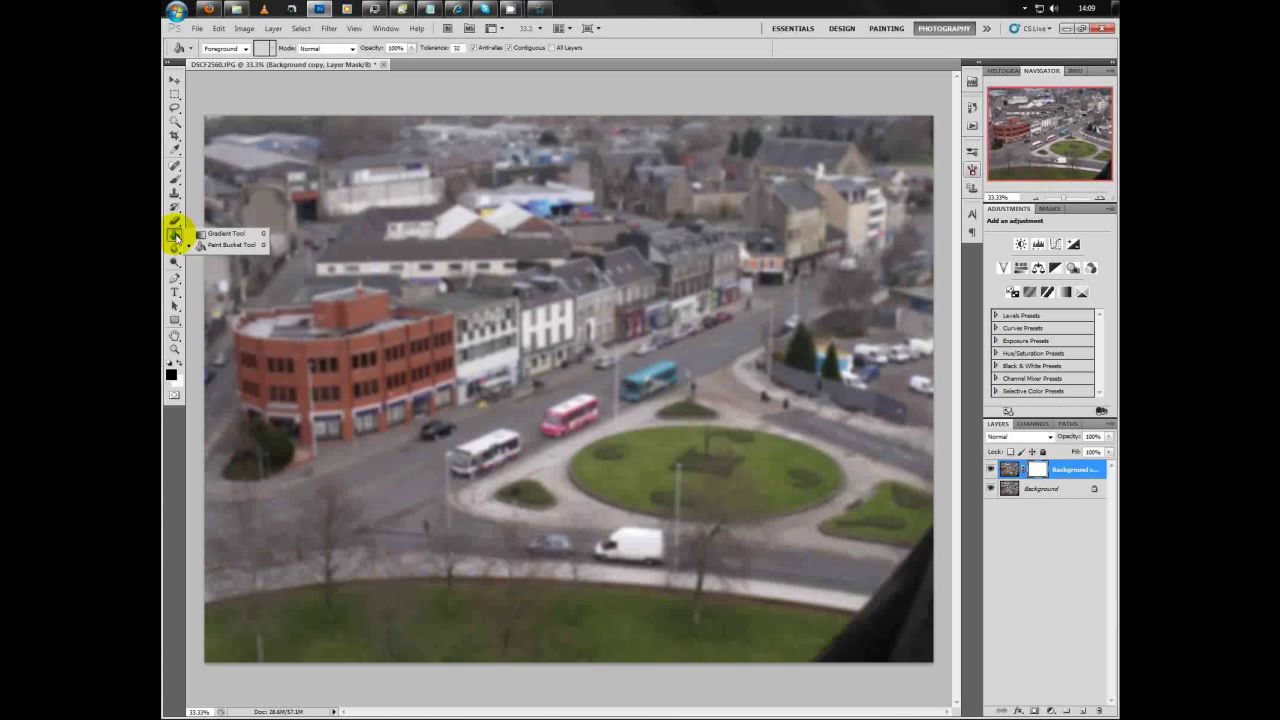
{"action": "left_click", "coordinate": [226, 236]}
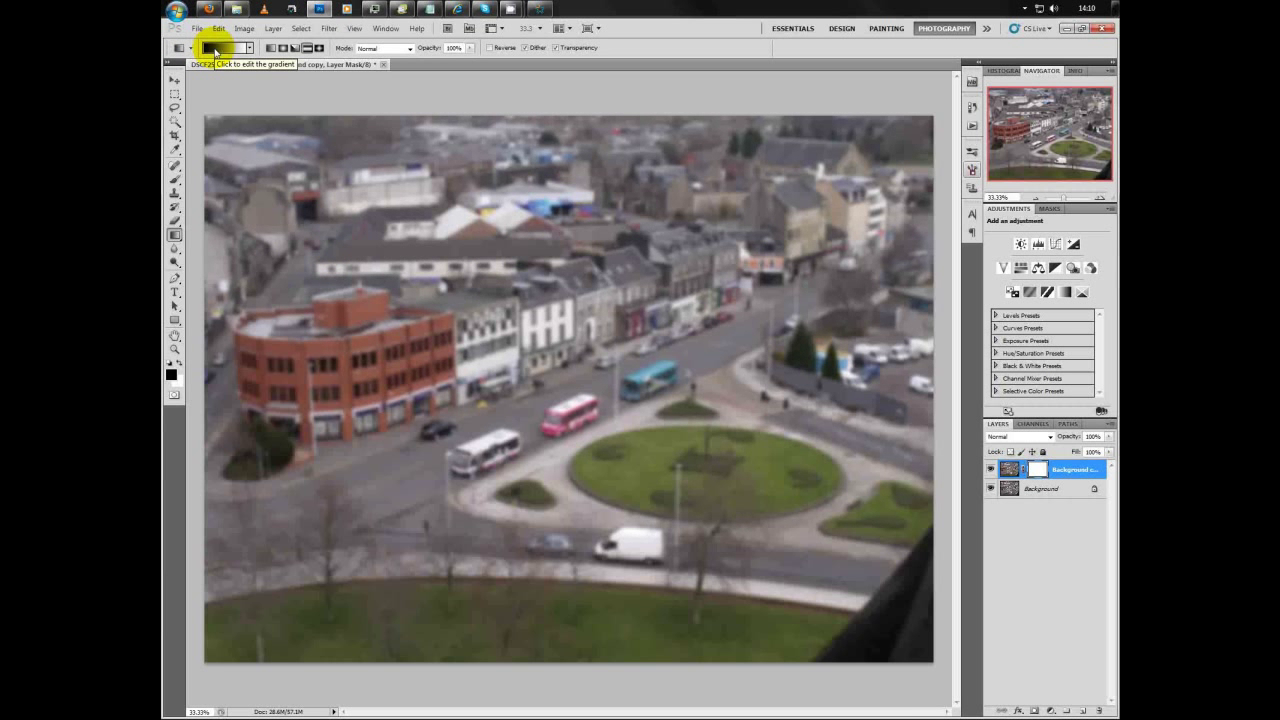
Step: Pick the Foreground to Background black-to-white preset in the Gradient Editor
{"action": "left_click", "coordinate": [215, 50]}
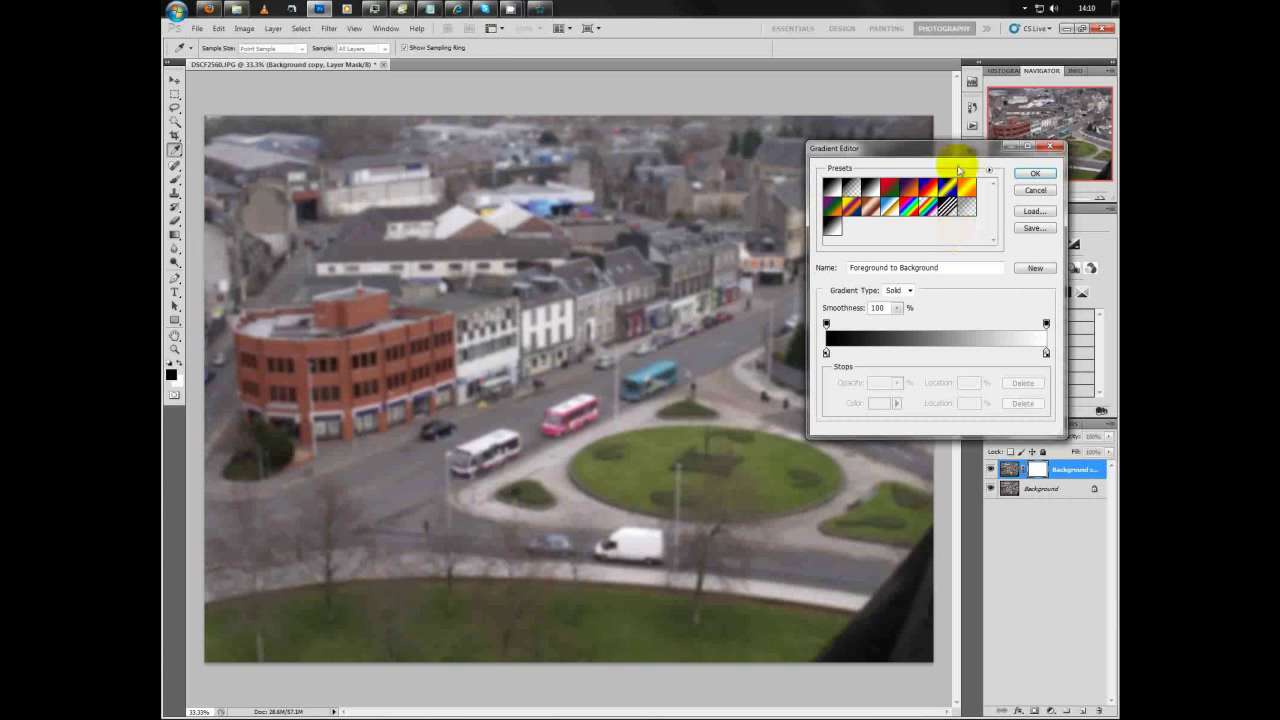
{"action": "left_click_drag", "start_coordinate": [948, 157], "coordinate": [602, 159]}
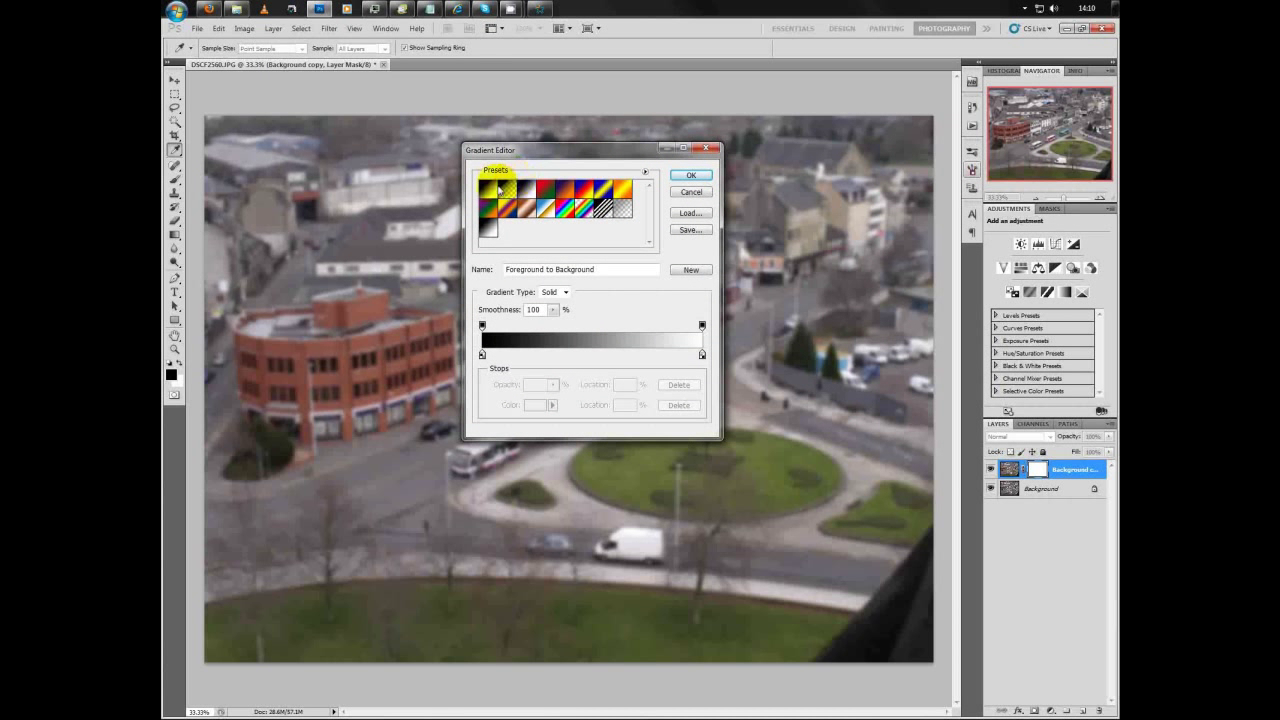
{"action": "left_click", "coordinate": [505, 189]}
{"action": "left_click", "coordinate": [525, 189]}
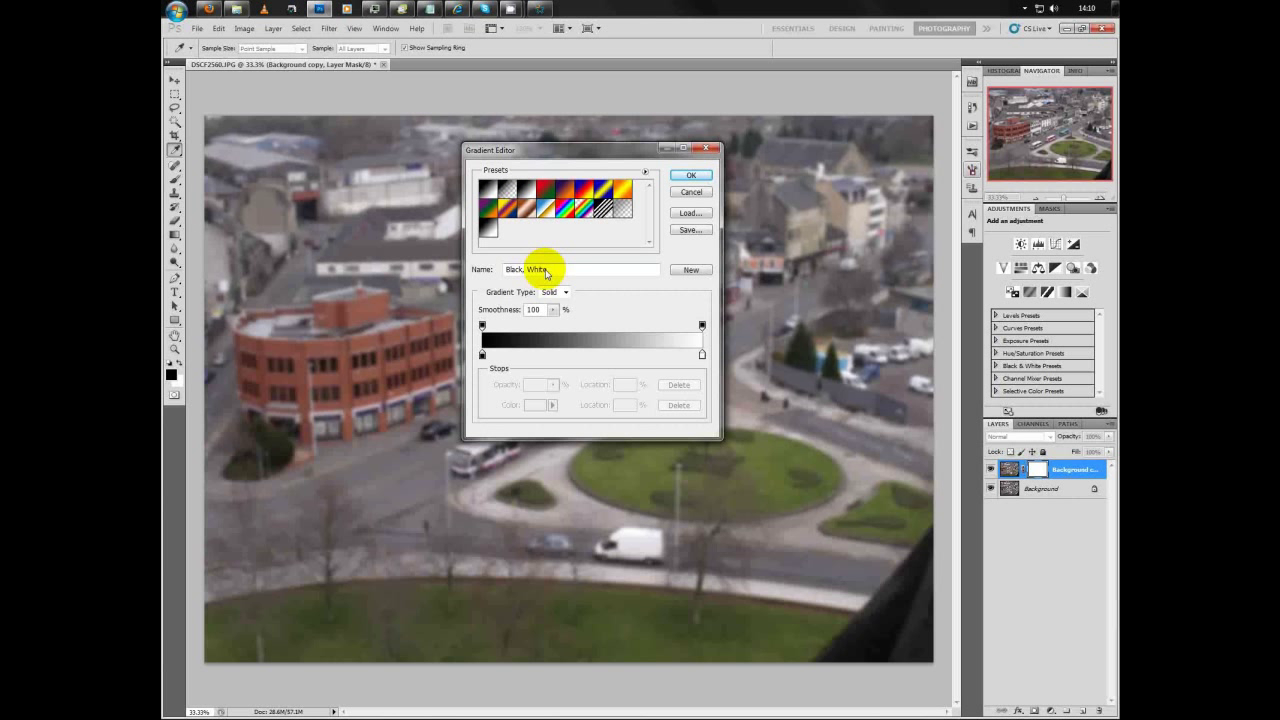
{"action": "left_click", "coordinate": [507, 189]}
{"action": "left_click", "coordinate": [488, 188]}
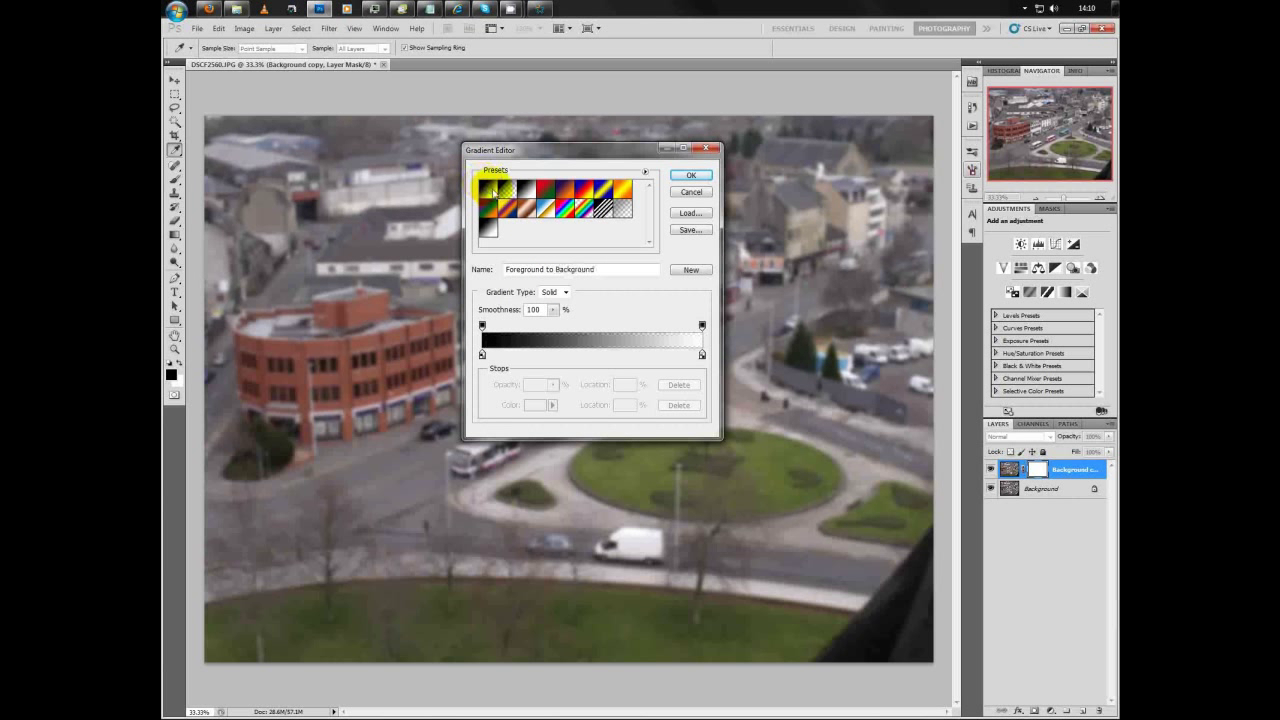
{"action": "left_click", "coordinate": [510, 190]}
{"action": "left_click", "coordinate": [489, 189]}
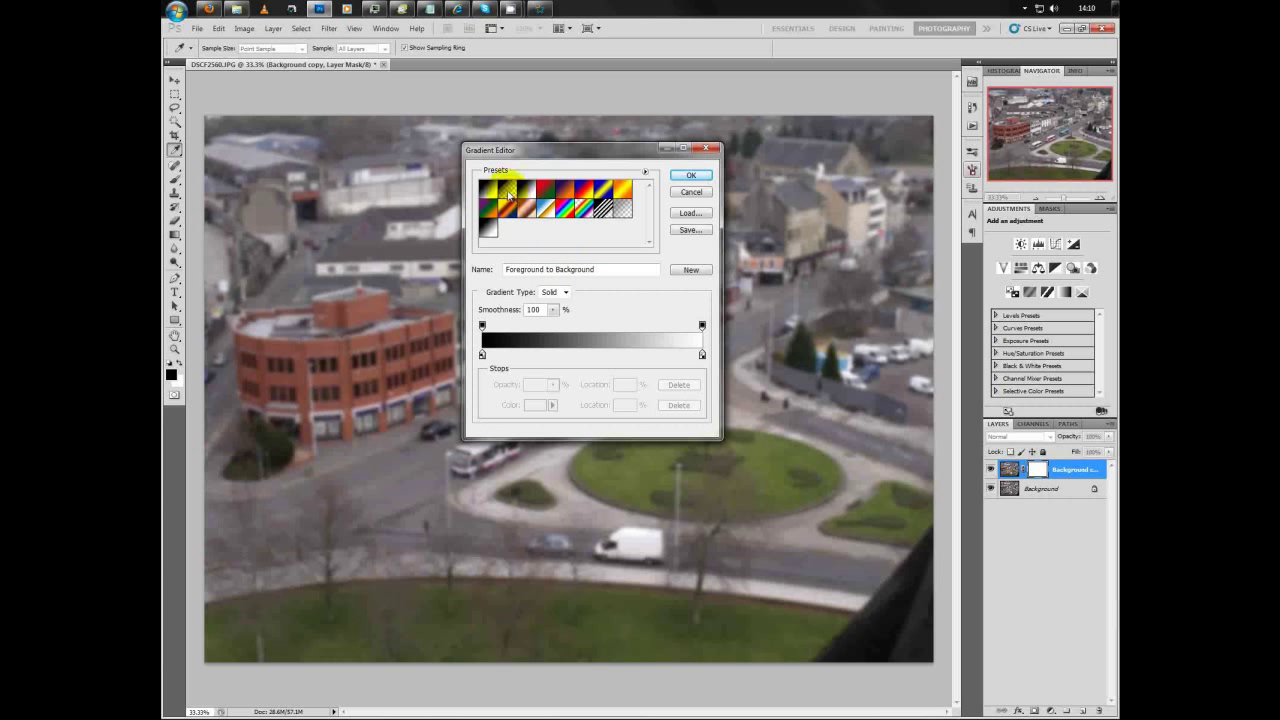
{"action": "left_click", "coordinate": [505, 190]}
{"action": "left_click", "coordinate": [489, 189]}
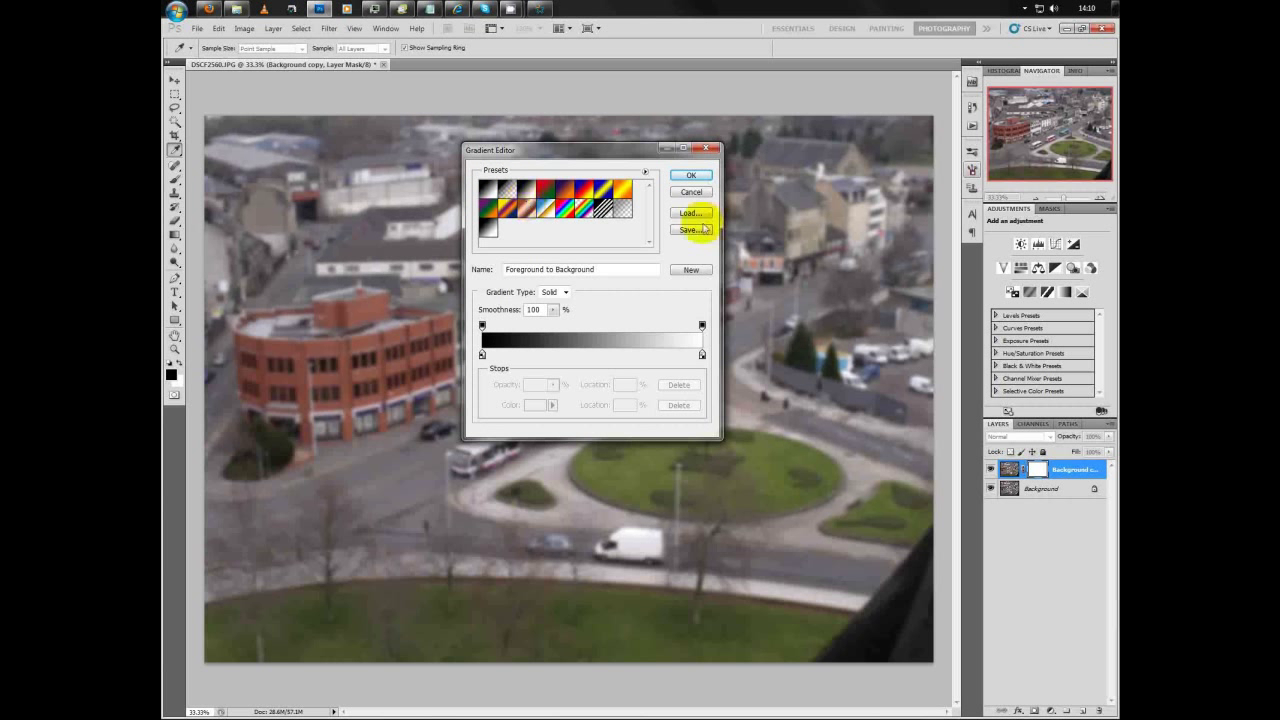
{"action": "left_click", "coordinate": [692, 176]}
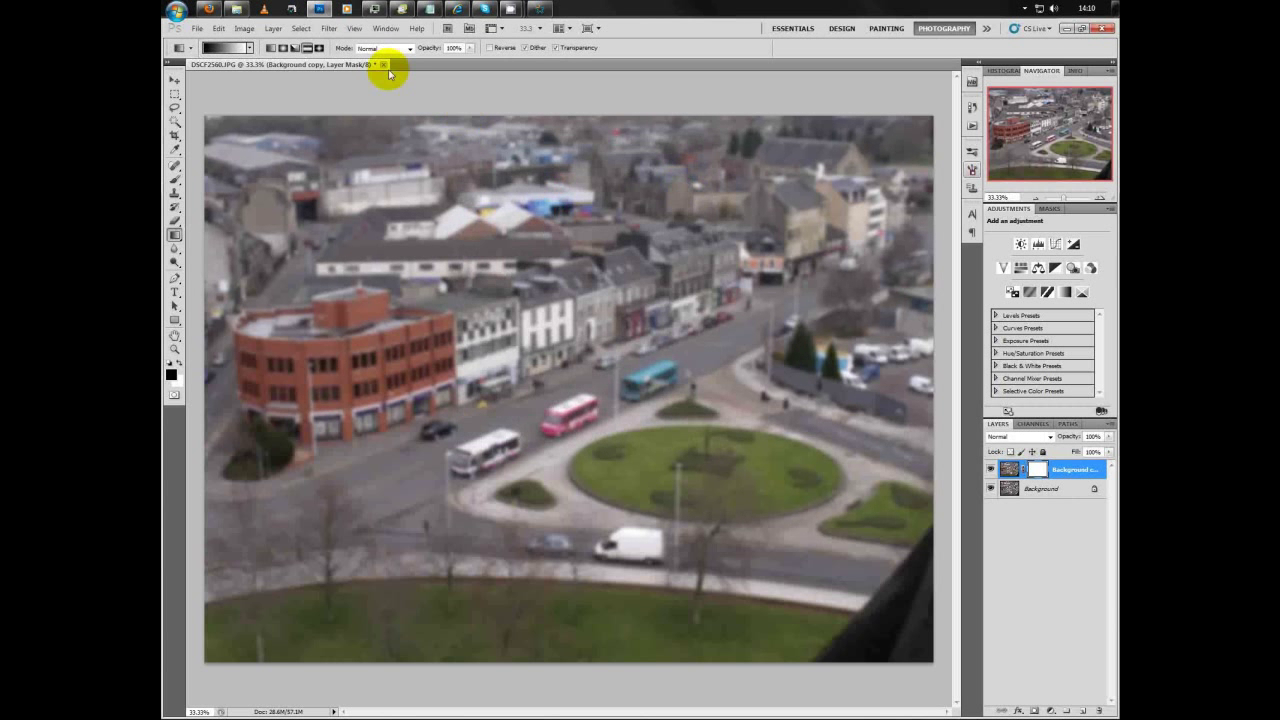
Step: Draw a reflected gradient on the mask through the middle street, redrawing until it fits
{"action": "left_click", "coordinate": [308, 49]}
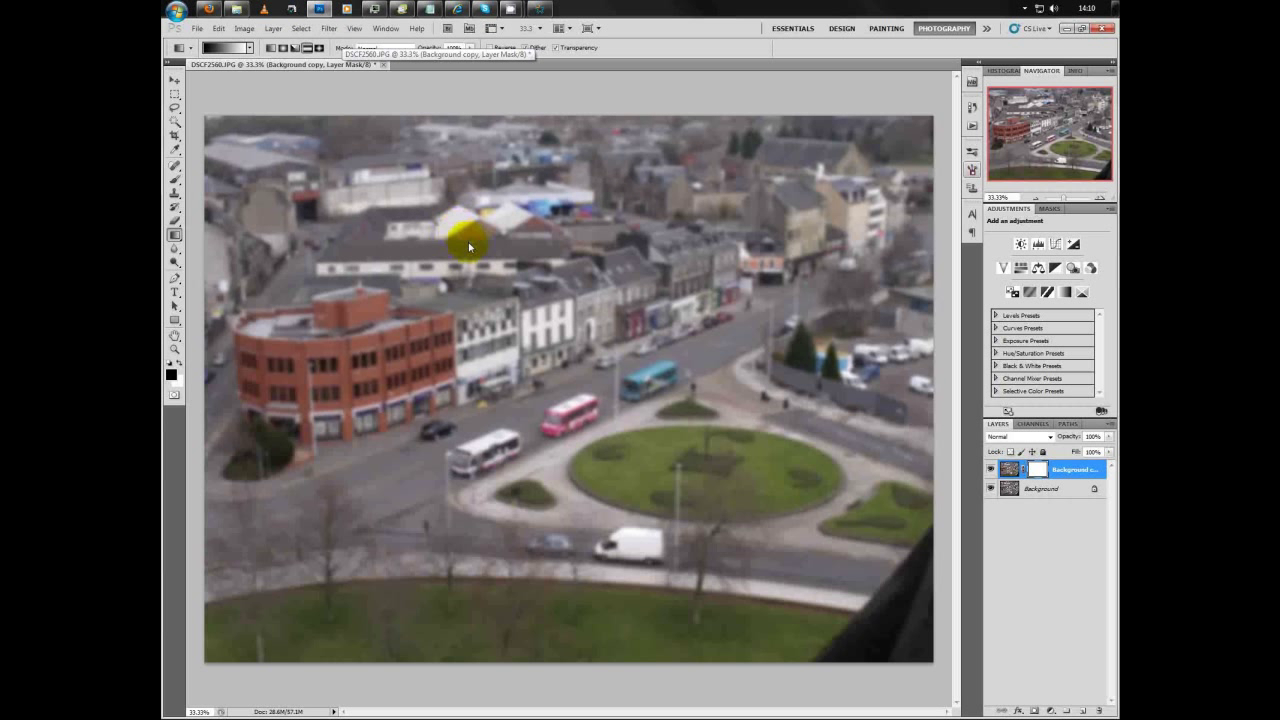
{"action": "left_click_drag", "start_coordinate": [470, 240], "coordinate": [538, 372]}
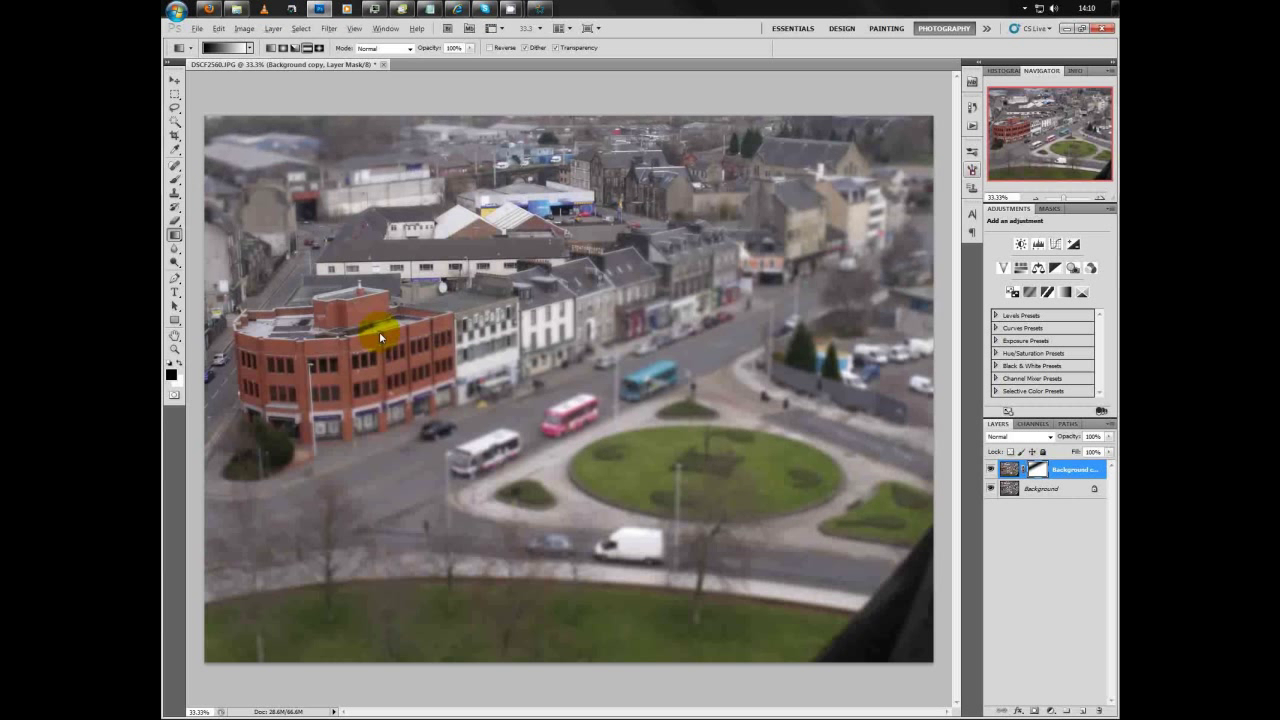
{"action": "key", "text": "ctrl+alt+z"}
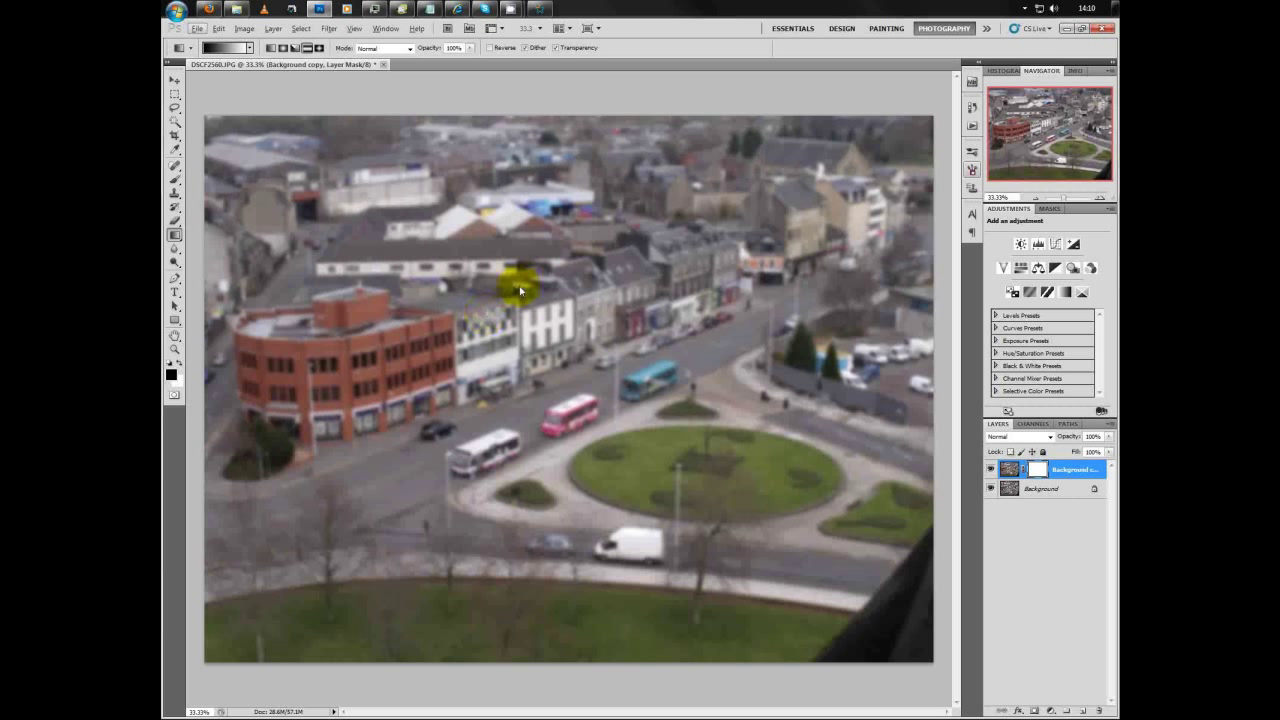
{"action": "left_click_drag", "start_coordinate": [520, 275], "coordinate": [563, 363]}
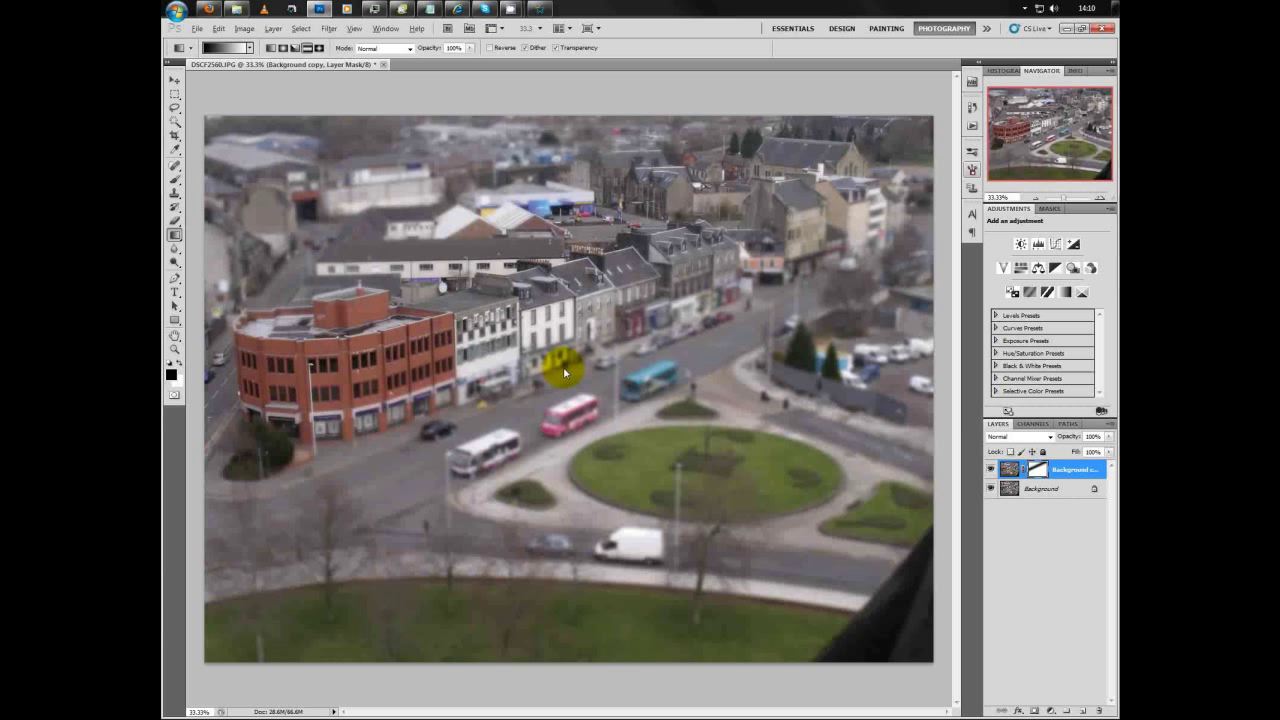
{"action": "key", "text": "ctrl+alt+z"}
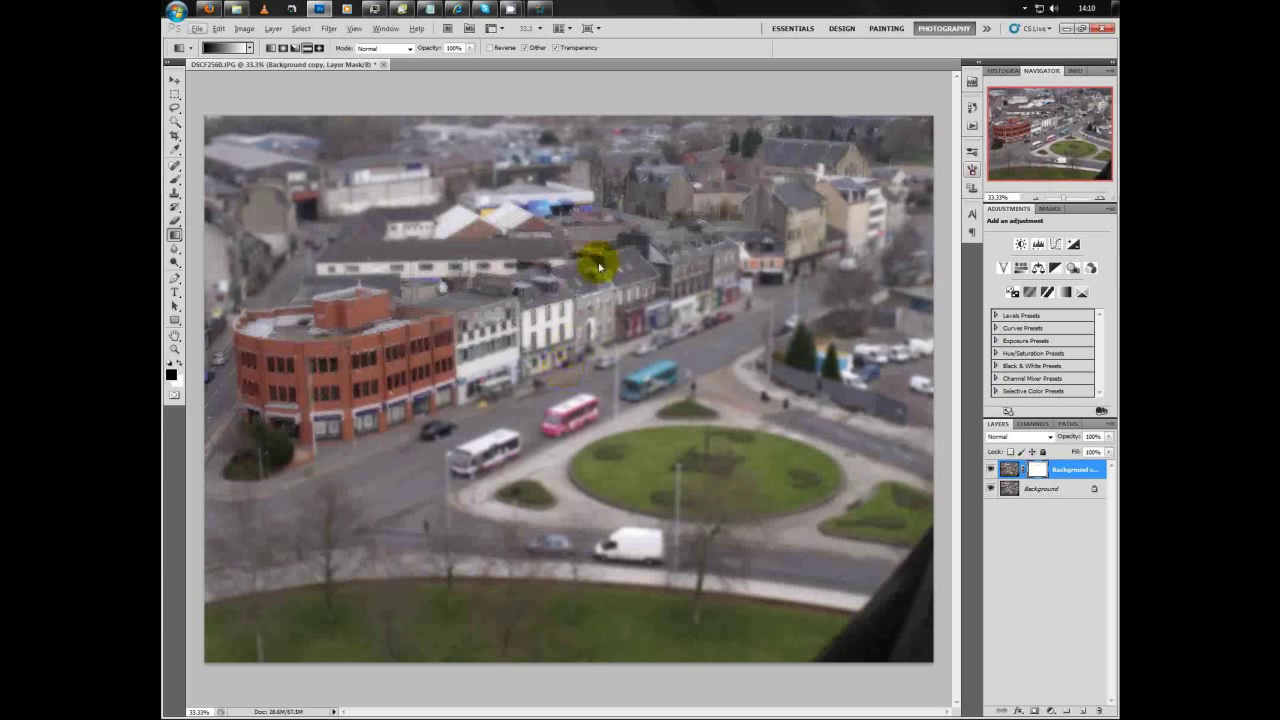
{"action": "left_click_drag", "start_coordinate": [641, 372], "coordinate": [651, 371]}
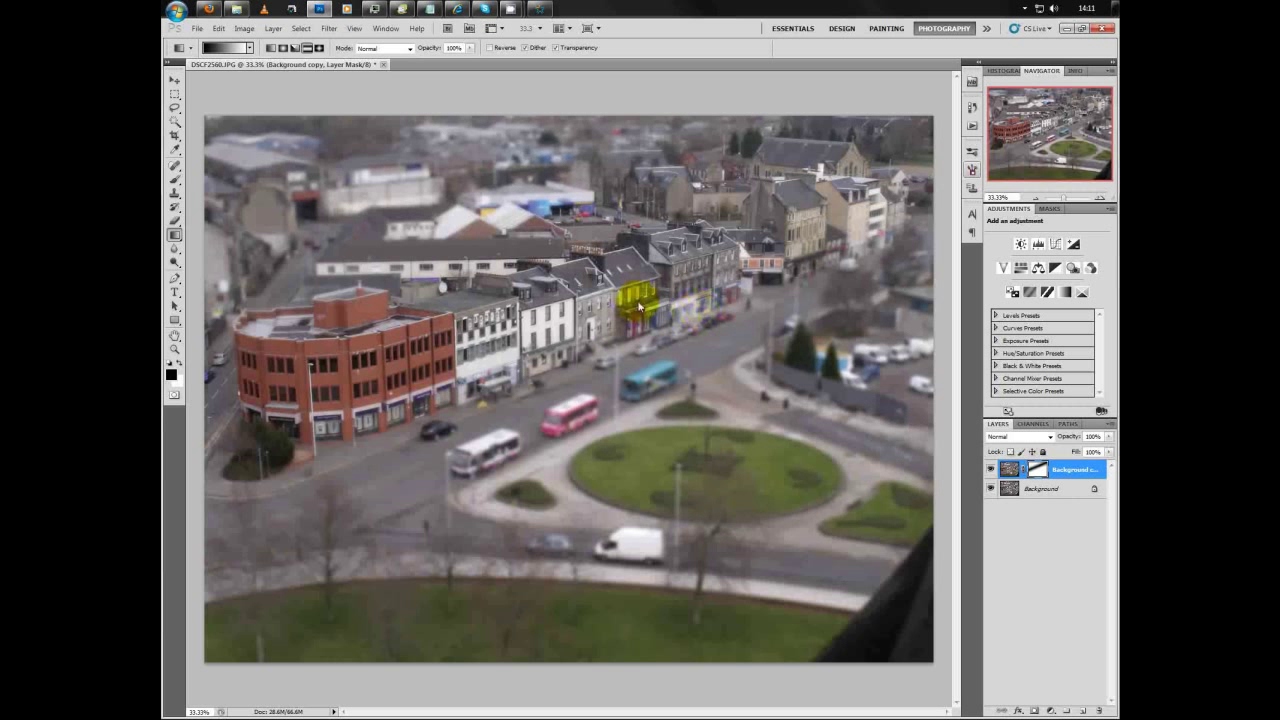
Step: Paint white on the mask over the red brick building, its roofline and the shopfronts
{"action": "left_click", "coordinate": [175, 220]}
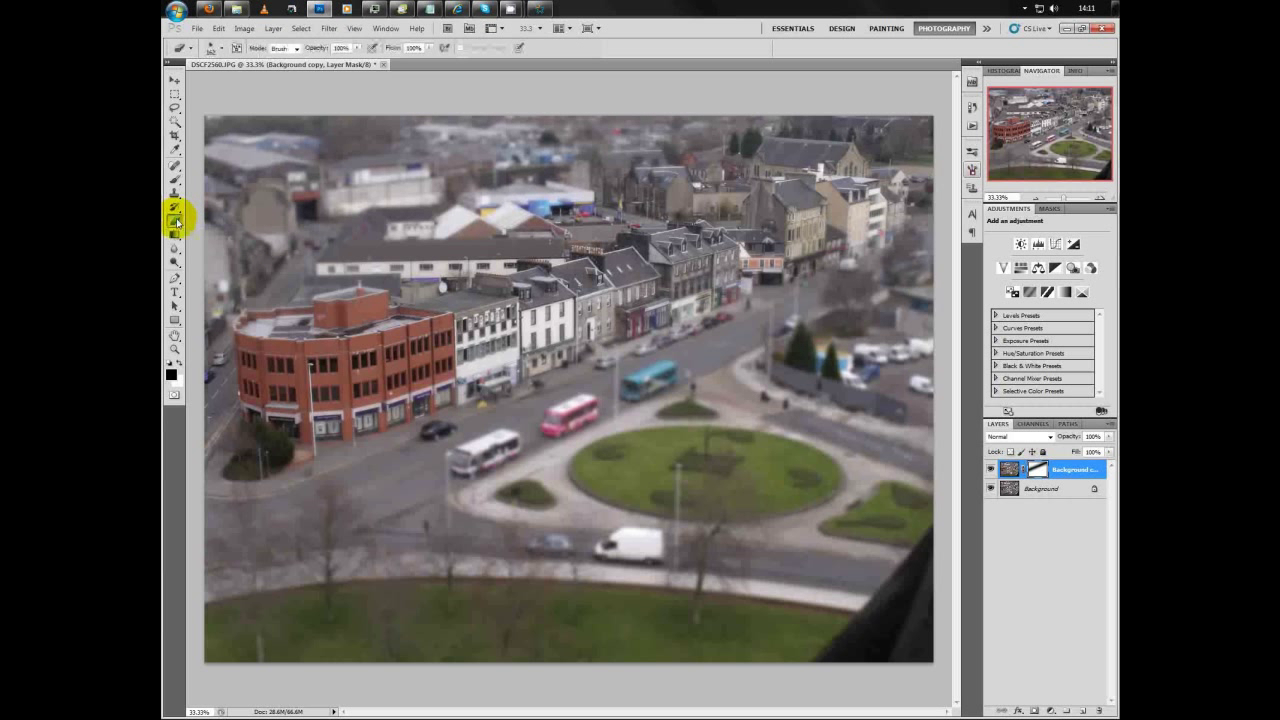
{"action": "left_click", "coordinate": [434, 381]}
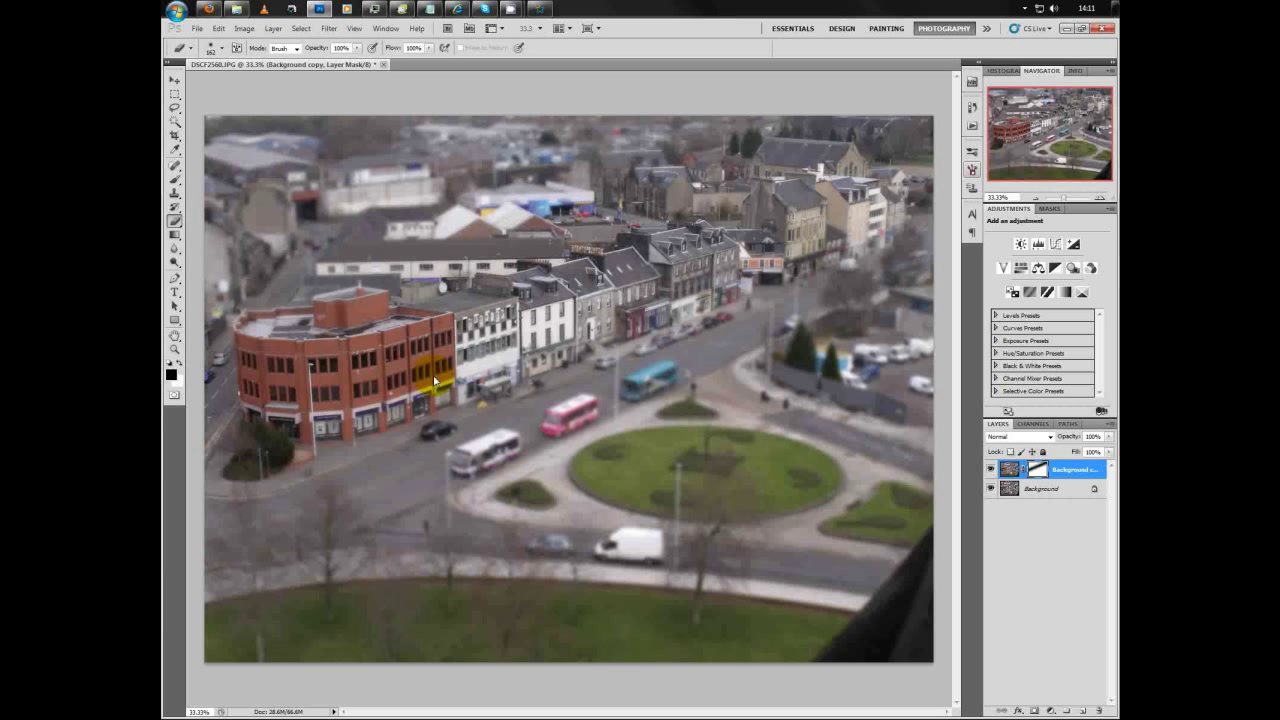
{"action": "left_click", "coordinate": [403, 376]}
{"action": "mouse_move", "coordinate": [443, 358]}
{"action": "left_mouse_down"}
{"action": "mouse_move", "coordinate": [359, 375]}
{"action": "mouse_move", "coordinate": [415, 380]}
{"action": "mouse_move", "coordinate": [436, 361]}
{"action": "mouse_move", "coordinate": [394, 370]}
{"action": "mouse_move", "coordinate": [427, 371]}
{"action": "left_mouse_up"}
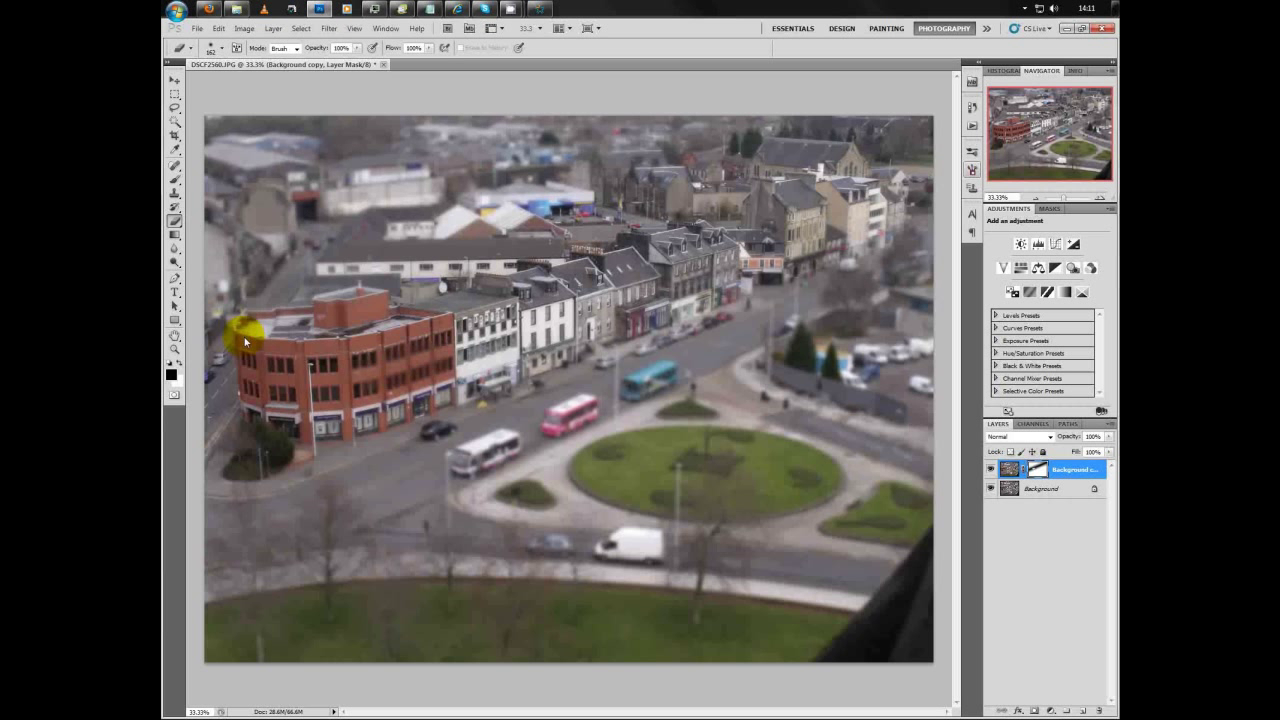
{"action": "left_click", "coordinate": [179, 367]}
{"action": "mouse_move", "coordinate": [360, 358]}
{"action": "left_mouse_down"}
{"action": "mouse_move", "coordinate": [451, 351]}
{"action": "mouse_move", "coordinate": [374, 384]}
{"action": "mouse_move", "coordinate": [457, 363]}
{"action": "mouse_move", "coordinate": [345, 408]}
{"action": "left_mouse_up"}
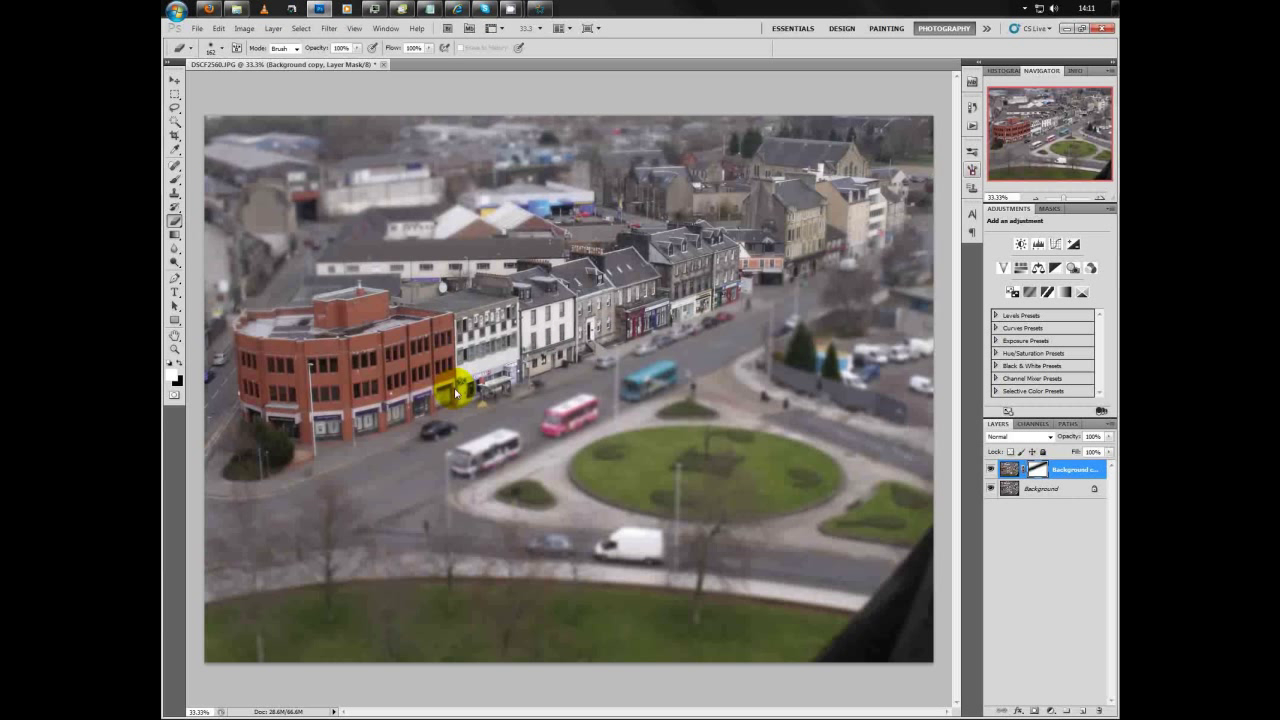
{"action": "left_click_drag", "start_coordinate": [455, 393], "coordinate": [379, 416]}
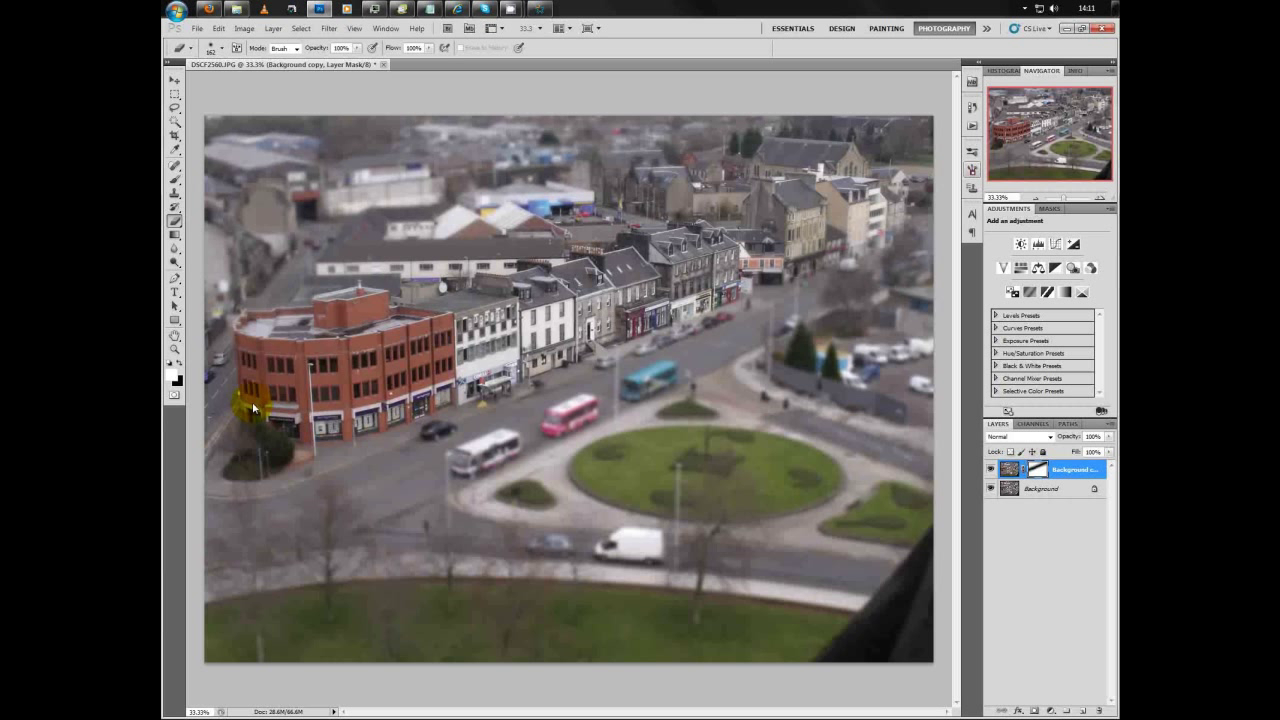
{"action": "mouse_move", "coordinate": [286, 320]}
{"action": "left_mouse_down"}
{"action": "mouse_move", "coordinate": [314, 306]}
{"action": "mouse_move", "coordinate": [386, 308]}
{"action": "left_mouse_up"}
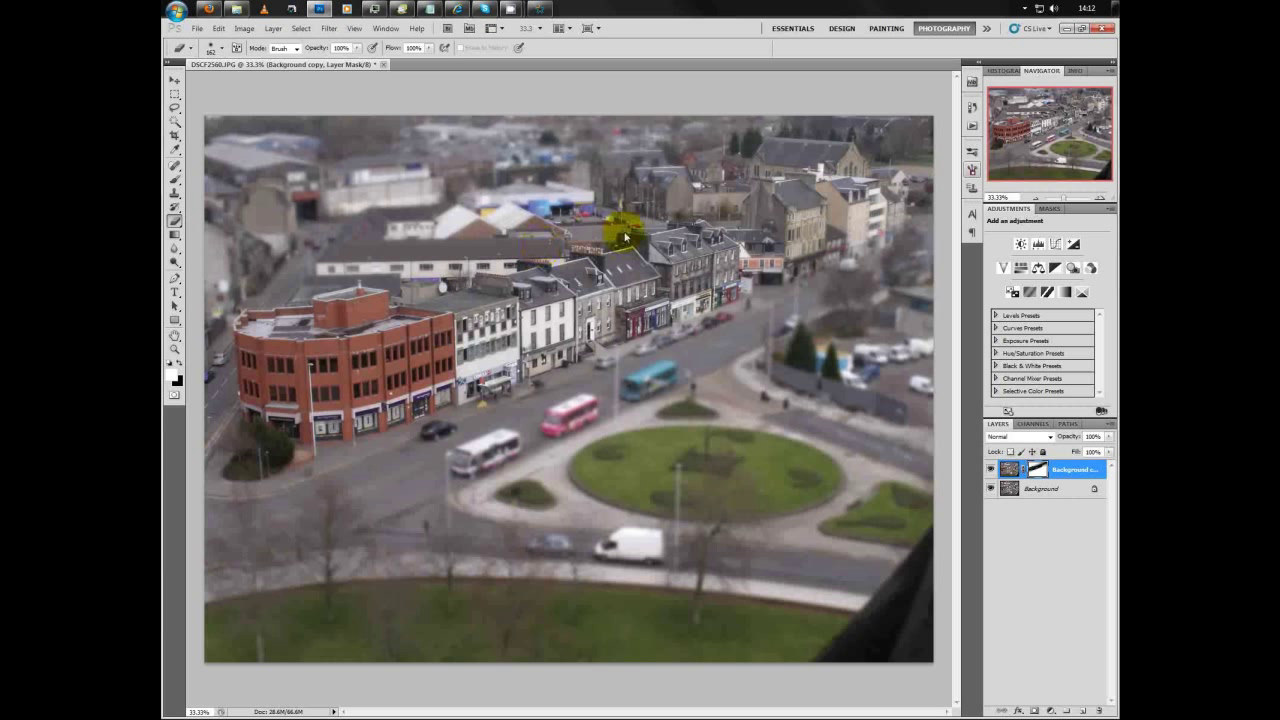
Step: Paint black over the top rooftops to re-blur them, then toggle Background copy to compare
{"action": "left_click", "coordinate": [180, 366]}
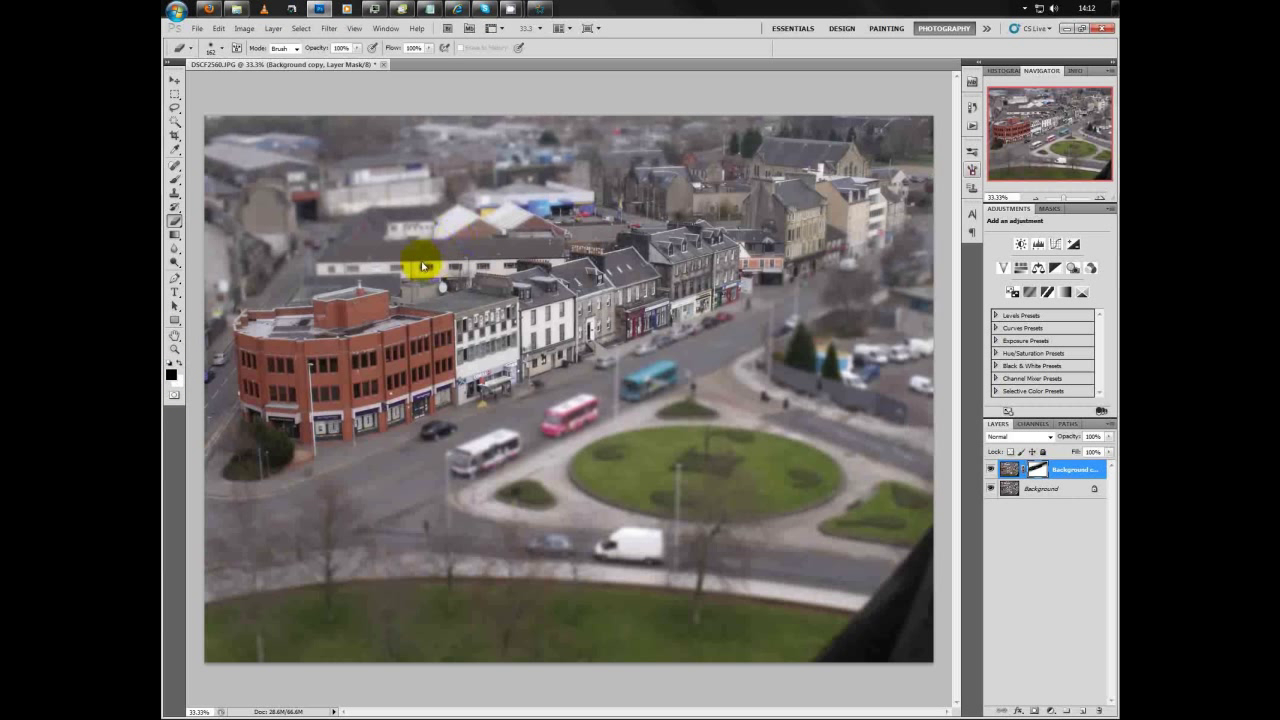
{"action": "mouse_move", "coordinate": [448, 266]}
{"action": "left_mouse_down"}
{"action": "mouse_move", "coordinate": [492, 265]}
{"action": "mouse_move", "coordinate": [663, 202]}
{"action": "mouse_move", "coordinate": [714, 200]}
{"action": "mouse_move", "coordinate": [614, 181]}
{"action": "mouse_move", "coordinate": [394, 227]}
{"action": "mouse_move", "coordinate": [578, 232]}
{"action": "mouse_move", "coordinate": [429, 267]}
{"action": "mouse_move", "coordinate": [649, 181]}
{"action": "mouse_move", "coordinate": [727, 200]}
{"action": "mouse_move", "coordinate": [808, 198]}
{"action": "mouse_move", "coordinate": [715, 194]}
{"action": "mouse_move", "coordinate": [707, 169]}
{"action": "mouse_move", "coordinate": [733, 157]}
{"action": "left_mouse_up"}
{"action": "mouse_move", "coordinate": [909, 137]}
{"action": "left_mouse_down"}
{"action": "mouse_move", "coordinate": [732, 139]}
{"action": "mouse_move", "coordinate": [866, 117]}
{"action": "mouse_move", "coordinate": [617, 126]}
{"action": "mouse_move", "coordinate": [756, 132]}
{"action": "mouse_move", "coordinate": [742, 141]}
{"action": "mouse_move", "coordinate": [807, 136]}
{"action": "mouse_move", "coordinate": [604, 133]}
{"action": "mouse_move", "coordinate": [916, 162]}
{"action": "mouse_move", "coordinate": [864, 185]}
{"action": "mouse_move", "coordinate": [925, 178]}
{"action": "mouse_move", "coordinate": [850, 213]}
{"action": "mouse_move", "coordinate": [903, 215]}
{"action": "mouse_move", "coordinate": [879, 187]}
{"action": "mouse_move", "coordinate": [853, 236]}
{"action": "mouse_move", "coordinate": [833, 195]}
{"action": "mouse_move", "coordinate": [841, 252]}
{"action": "mouse_move", "coordinate": [815, 218]}
{"action": "mouse_move", "coordinate": [805, 265]}
{"action": "mouse_move", "coordinate": [815, 204]}
{"action": "mouse_move", "coordinate": [839, 278]}
{"action": "mouse_move", "coordinate": [846, 246]}
{"action": "mouse_move", "coordinate": [831, 219]}
{"action": "mouse_move", "coordinate": [826, 276]}
{"action": "mouse_move", "coordinate": [778, 208]}
{"action": "mouse_move", "coordinate": [794, 290]}
{"action": "mouse_move", "coordinate": [754, 215]}
{"action": "mouse_move", "coordinate": [777, 248]}
{"action": "mouse_move", "coordinate": [772, 208]}
{"action": "mouse_move", "coordinate": [804, 240]}
{"action": "mouse_move", "coordinate": [889, 198]}
{"action": "mouse_move", "coordinate": [801, 247]}
{"action": "mouse_move", "coordinate": [762, 186]}
{"action": "mouse_move", "coordinate": [761, 251]}
{"action": "mouse_move", "coordinate": [725, 212]}
{"action": "mouse_move", "coordinate": [417, 227]}
{"action": "mouse_move", "coordinate": [451, 223]}
{"action": "left_mouse_up"}
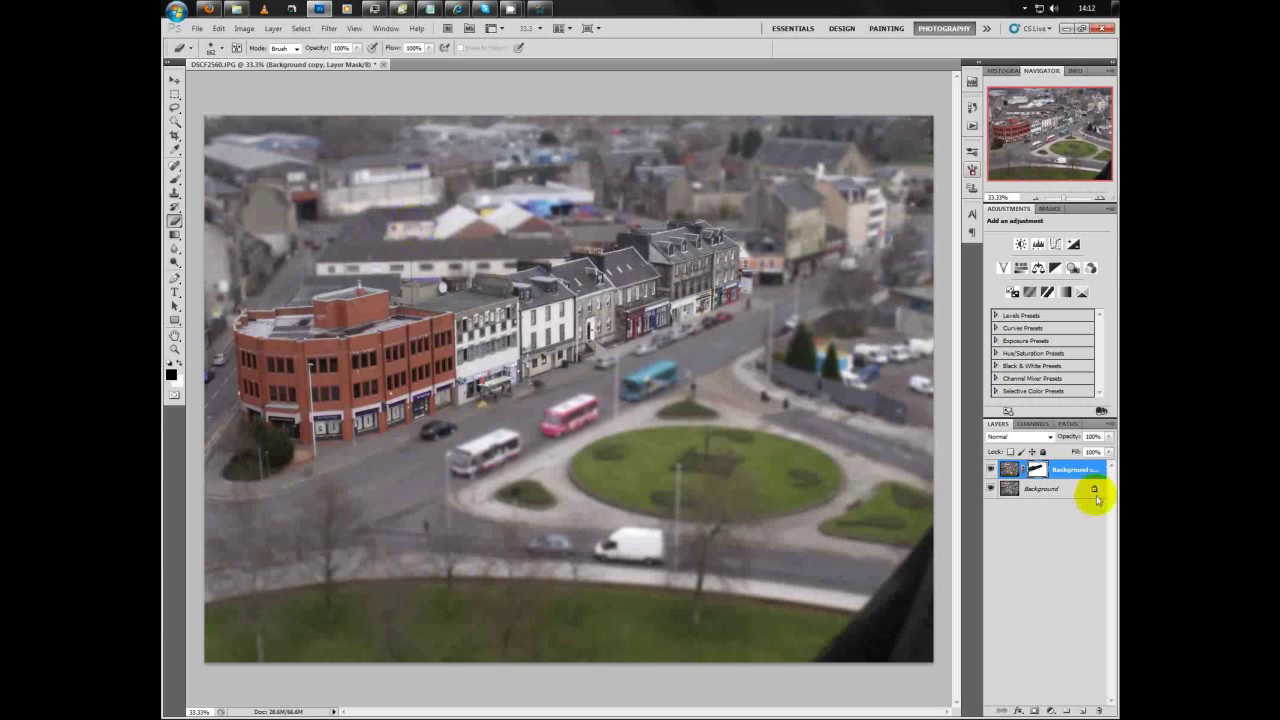
{"action": "left_click", "coordinate": [991, 470]}
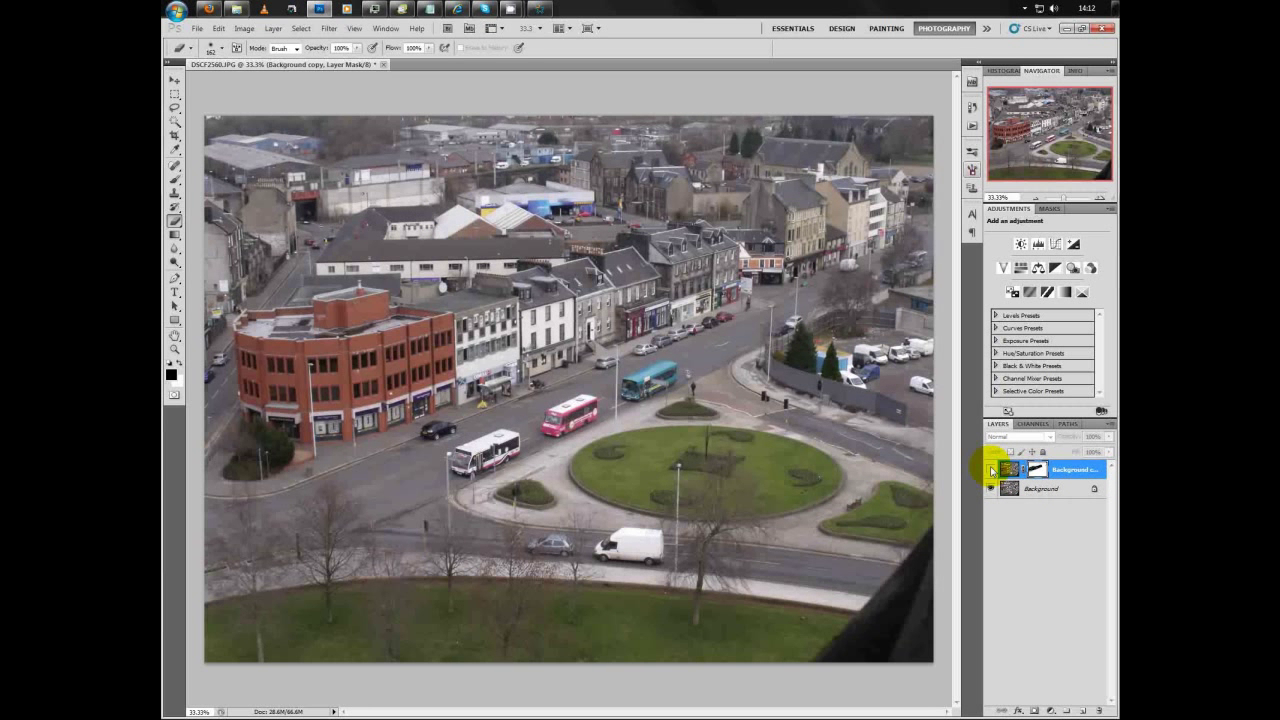
{"action": "left_click", "coordinate": [991, 470]}
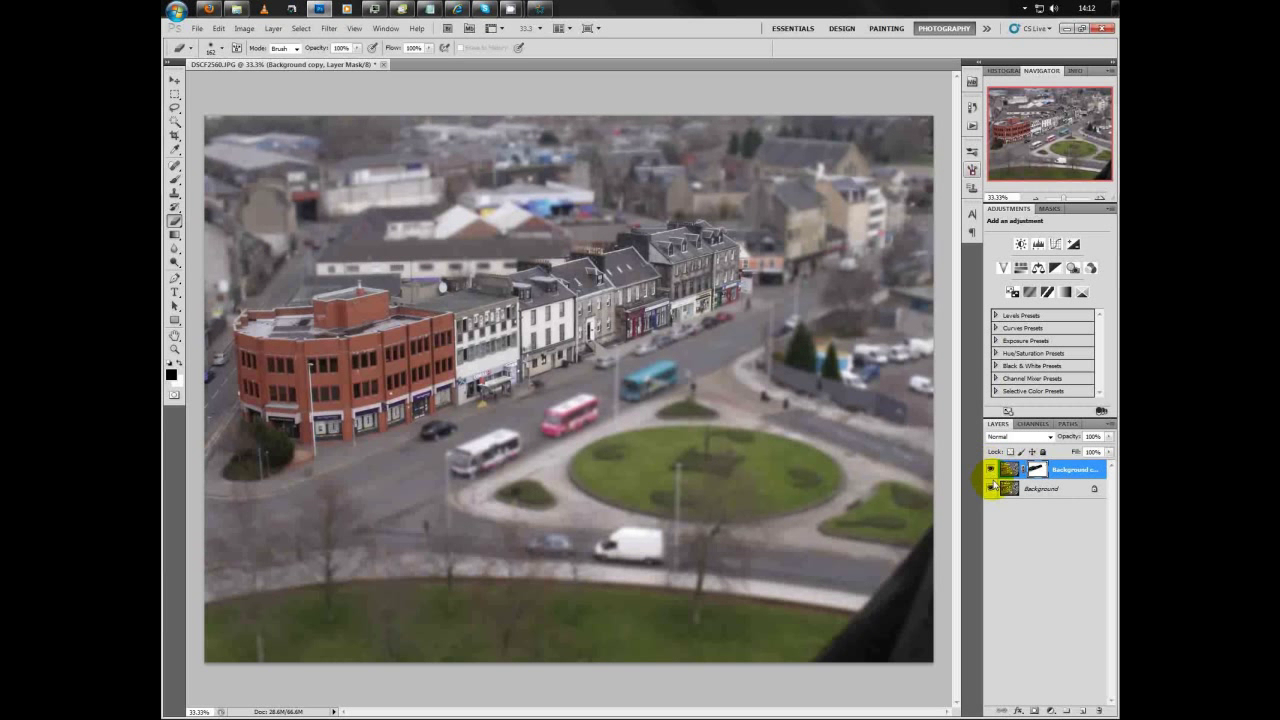
Step: Flatten the image to a single Background layer and zoom out to view it whole
{"action": "right_click", "coordinate": [1007, 491]}
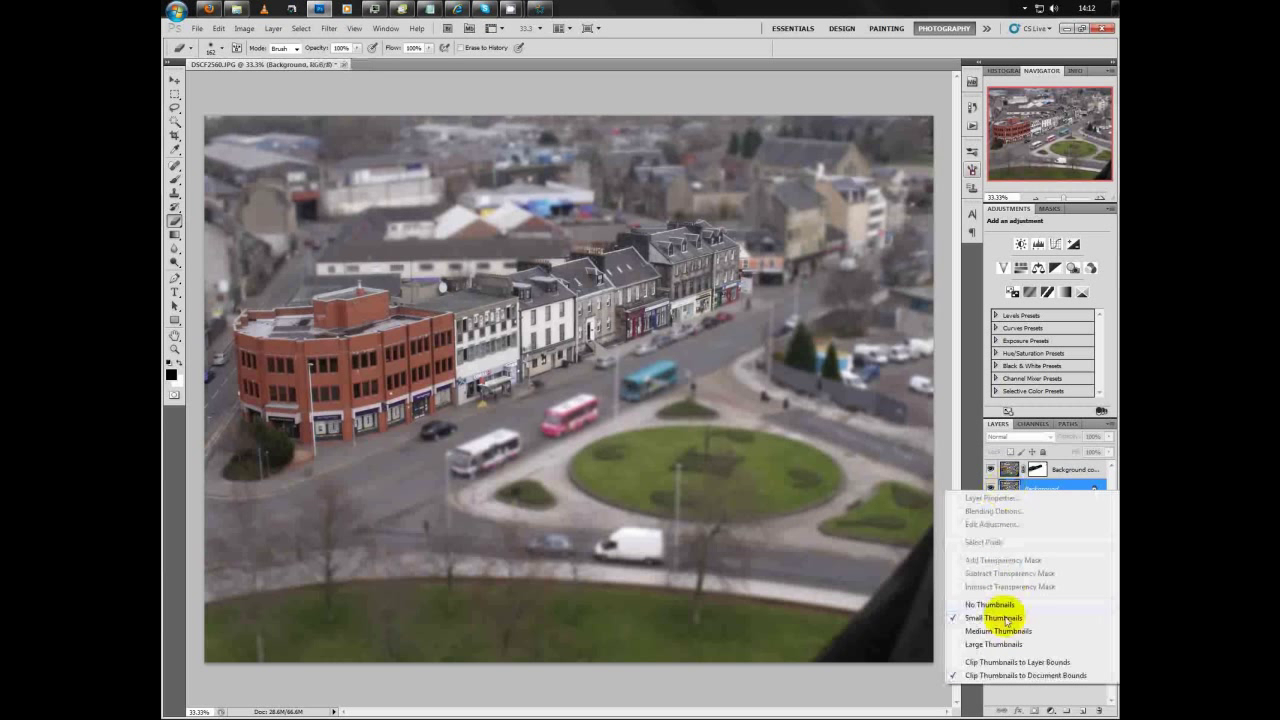
{"action": "right_click", "coordinate": [1033, 491]}
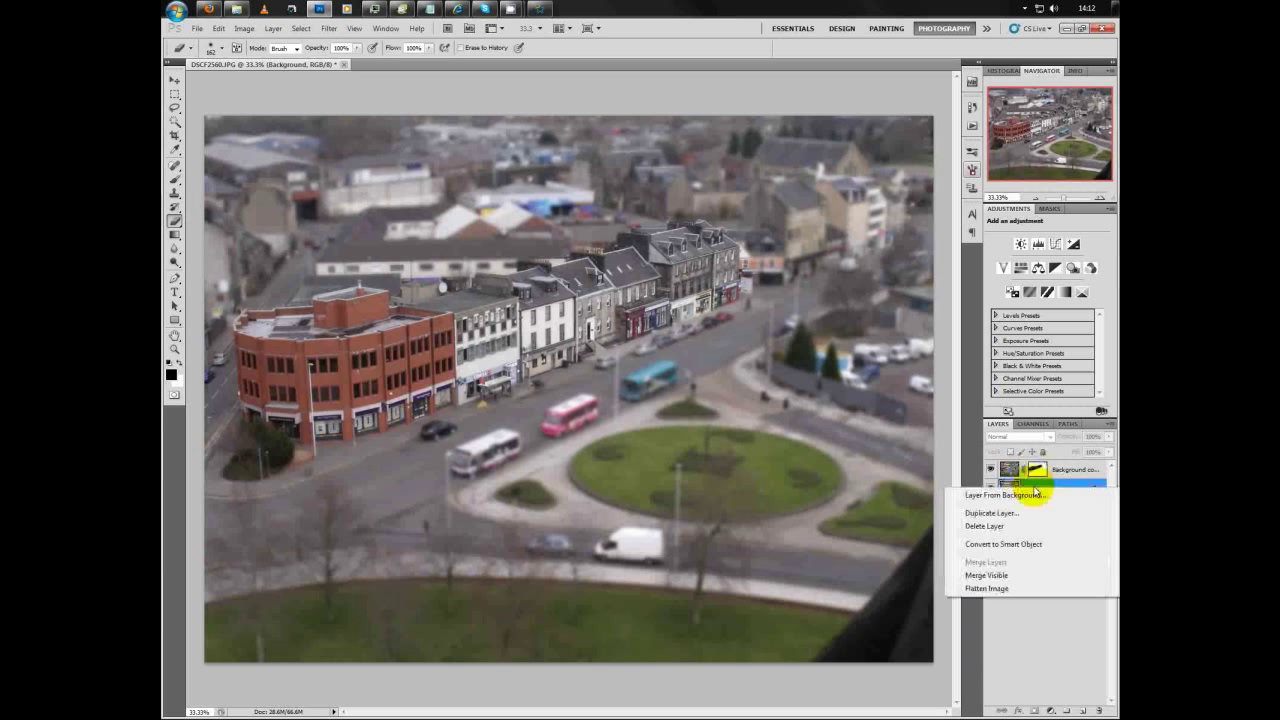
{"action": "left_click", "coordinate": [1005, 575]}
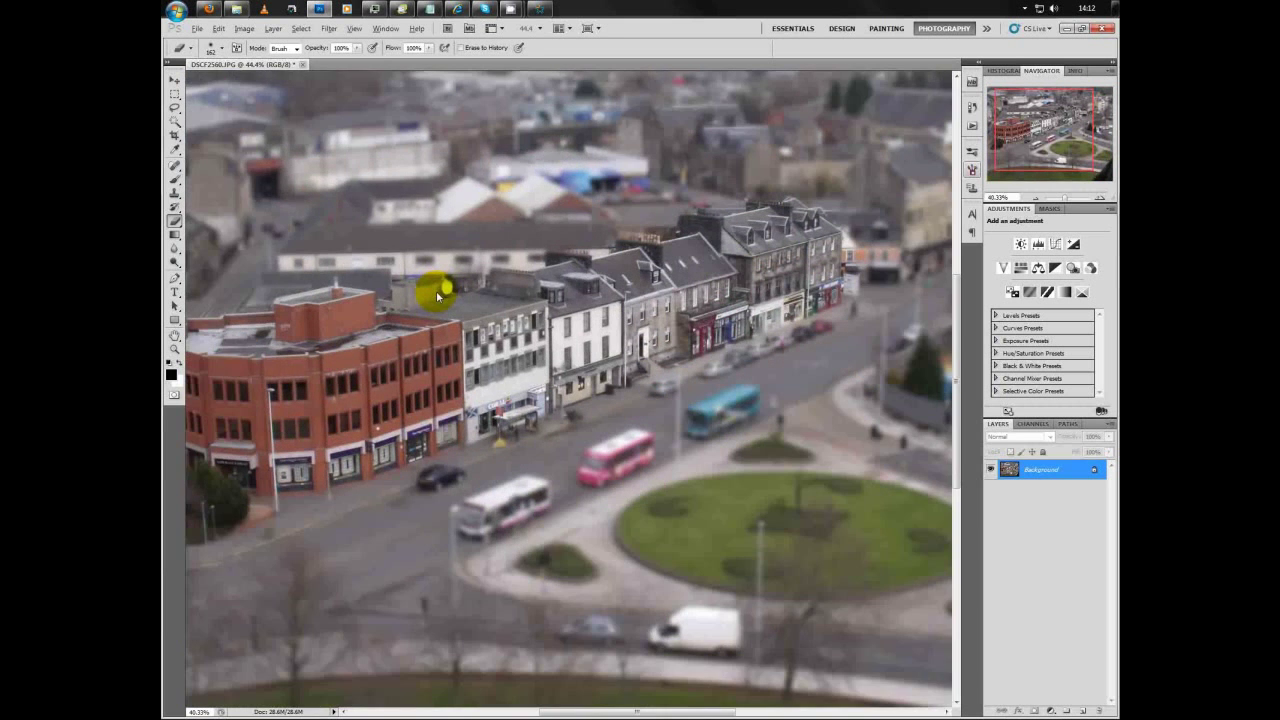
{"action": "key", "text": "ctrl+minus"}
{"action": "key", "text": "ctrl+minus"}
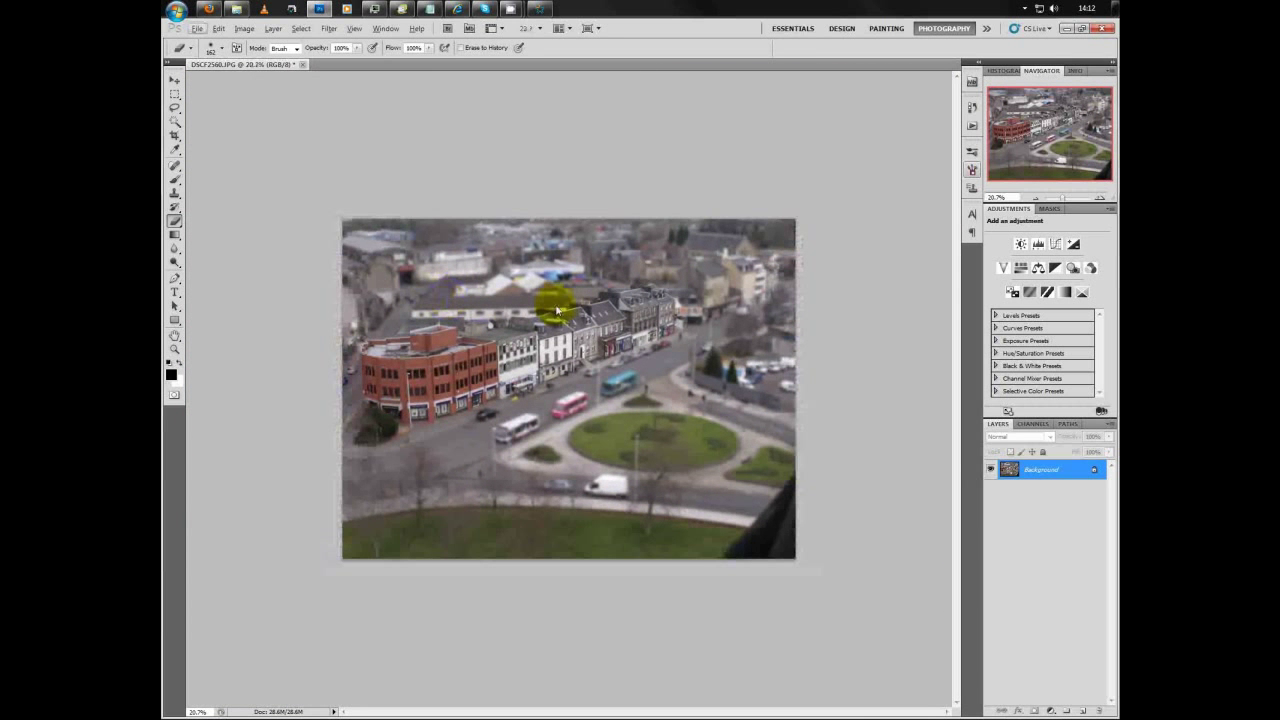